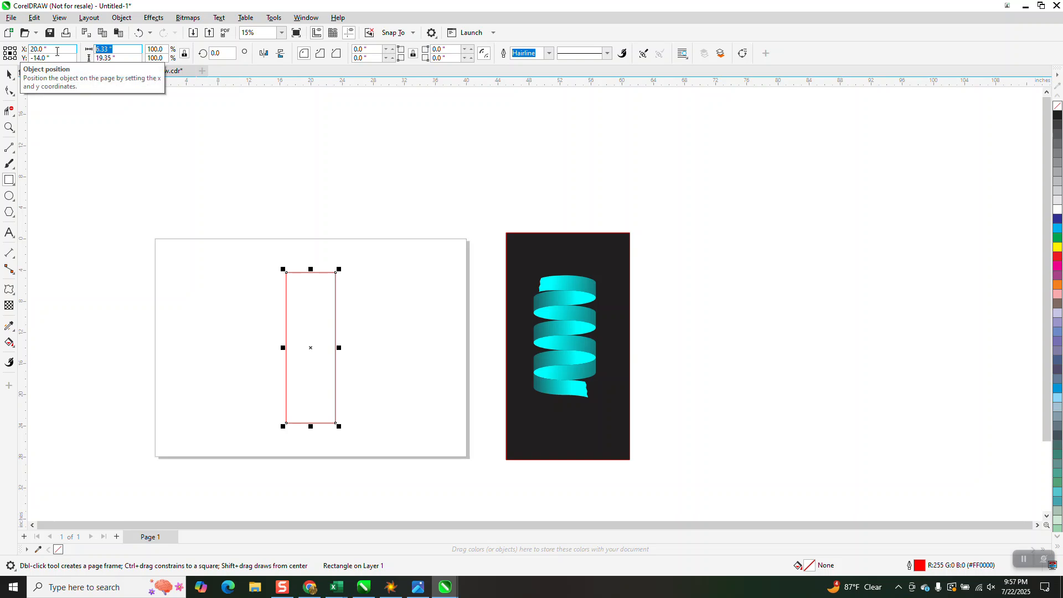
Draw a flat horizontal ellipse above the page and set its width to 8 inches, keeping its proportions.
left_click(9, 196)
left_click_drag(372, 190, 282, 213)
left_click(120, 50)
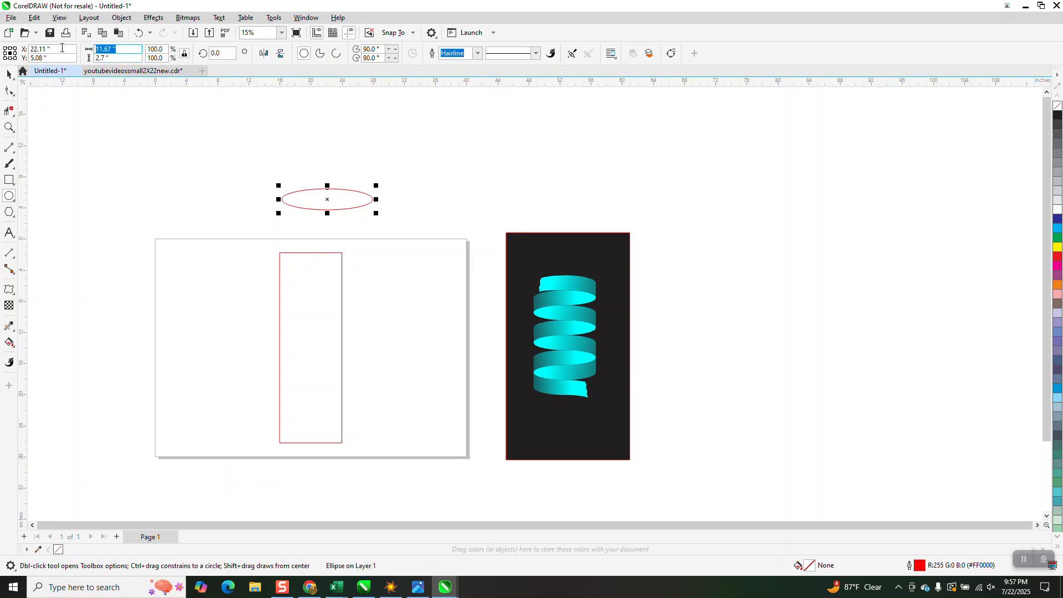
type("8")
key("Return")
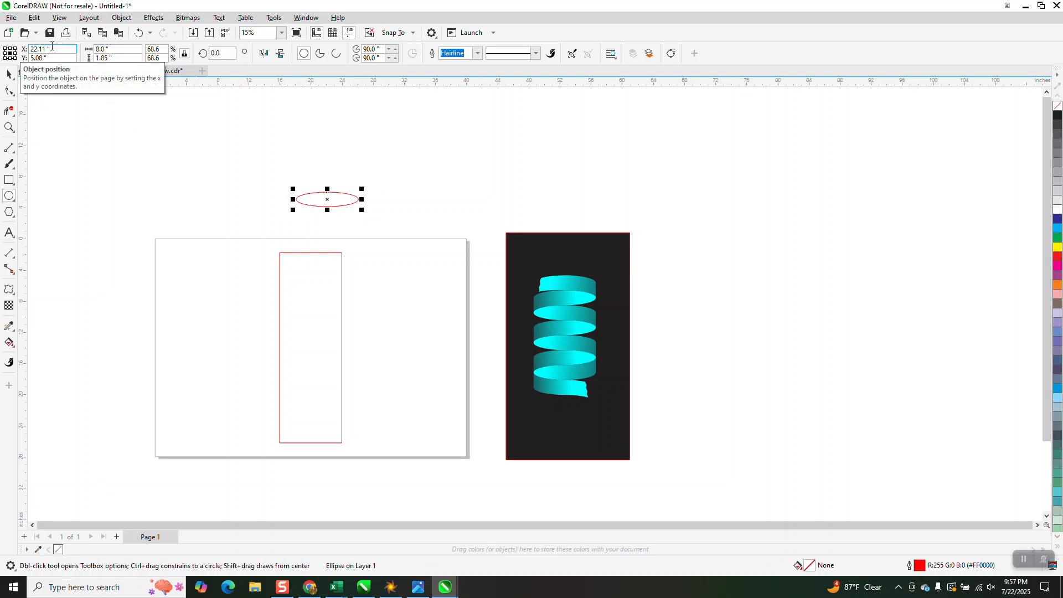
Center the ellipse on the page and align it with the top edge of the tall rectangle.
key("p")
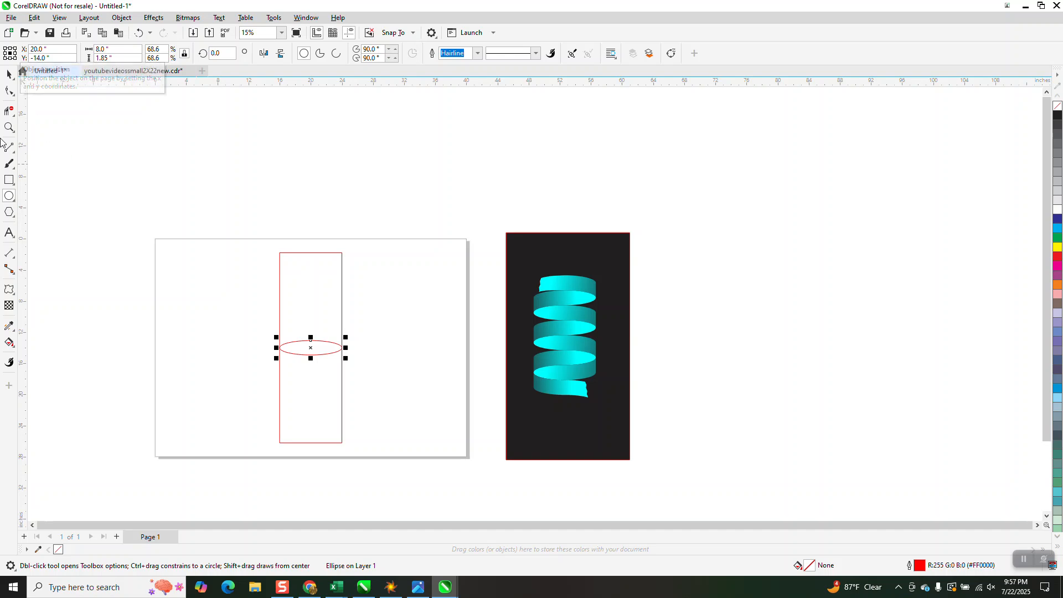
left_click(8, 75)
left_click(342, 382, "shift")
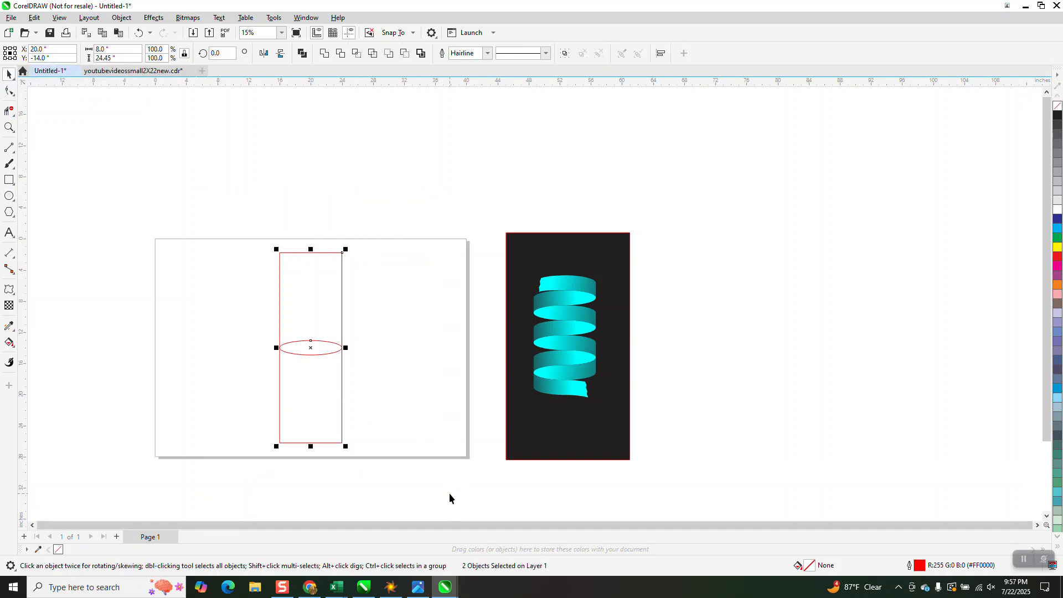
key("t")
left_click(470, 244)
left_click_drag(248, 232, 355, 277)
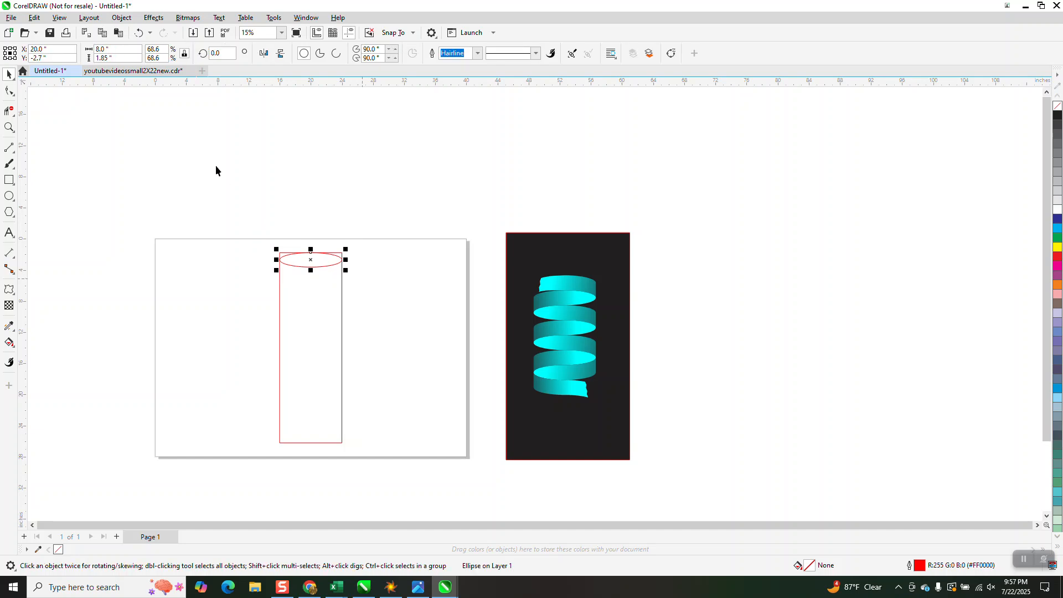
Set the nudge distance to 1.84 inches and duplicate the ellipse straight down six times at that spacing.
left_click(224, 119)
type("1.84")
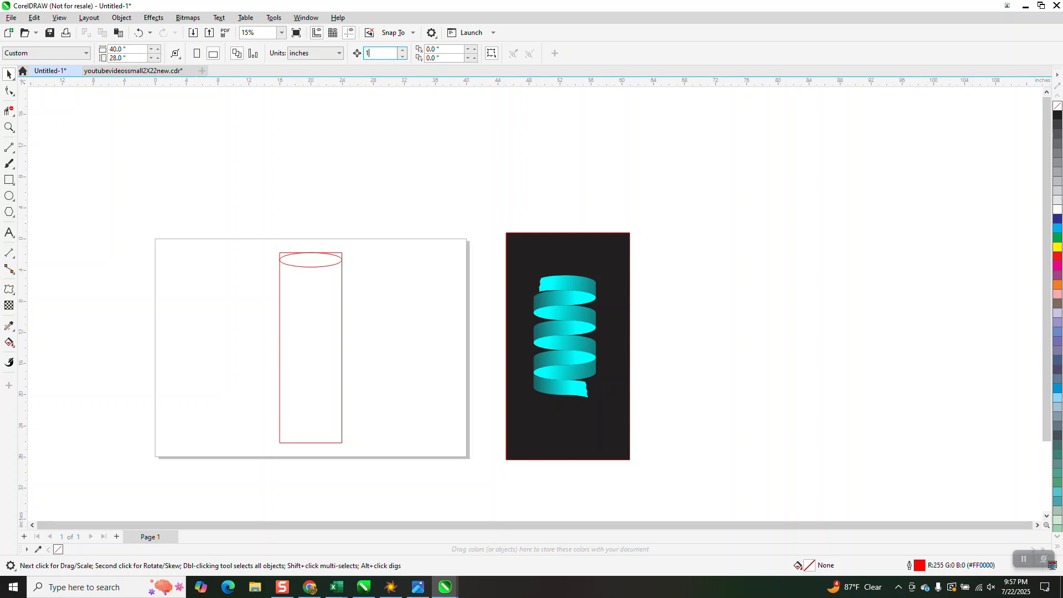
left_click(301, 264)
key("ctrl+d")
key("ctrl+d")
key("ctrl+d")
key("ctrl+d")
key("ctrl+d")
key("ctrl+d")
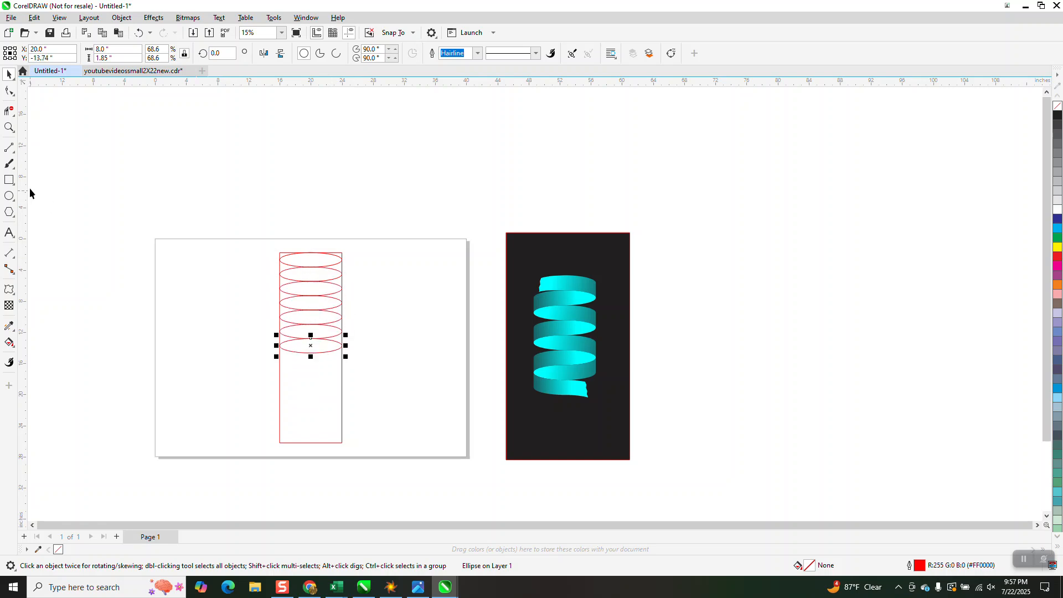
Delete alternating upper right and left arc segments of the second to sixth ellipses, plus the sixth ellipse's lower left arc, with Virtual Segment Delete.
left_click(9, 127)
left_click_drag(240, 227, 432, 417)
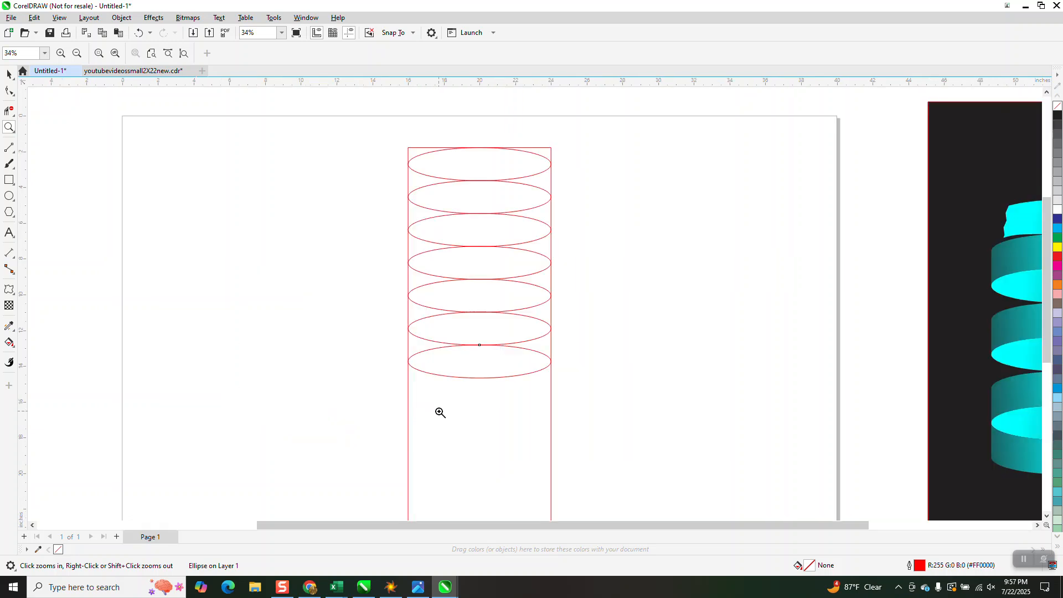
left_click(9, 110)
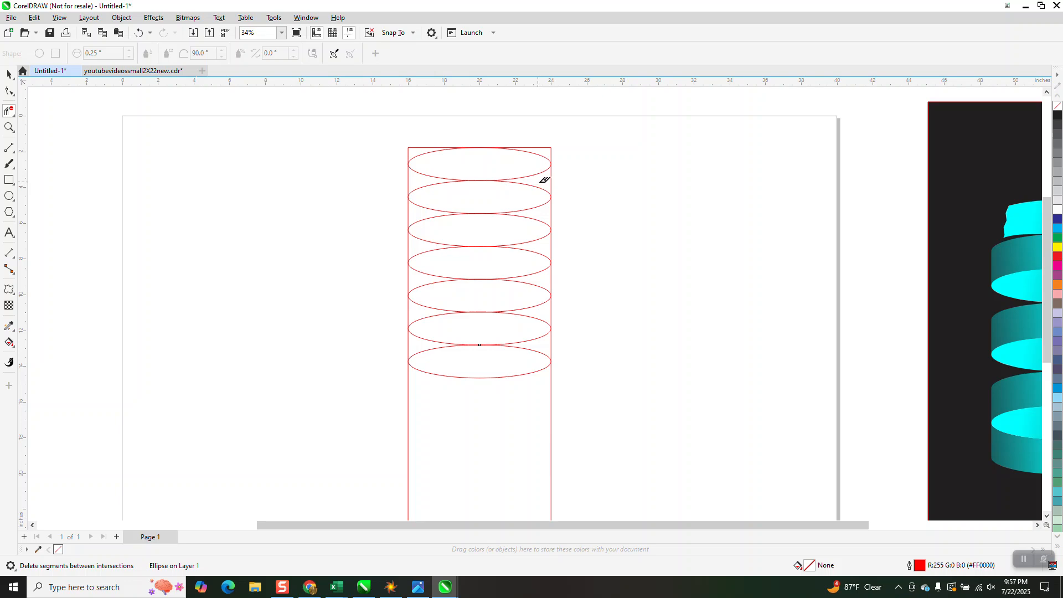
left_click(430, 223)
left_click(536, 253)
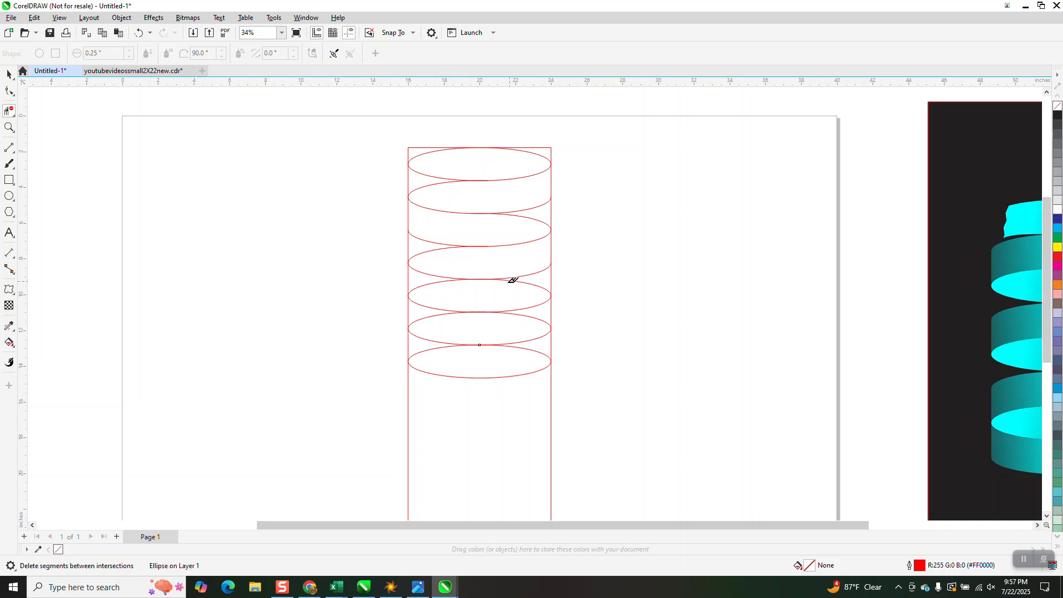
left_click(428, 282)
left_click(541, 321)
left_click(426, 336)
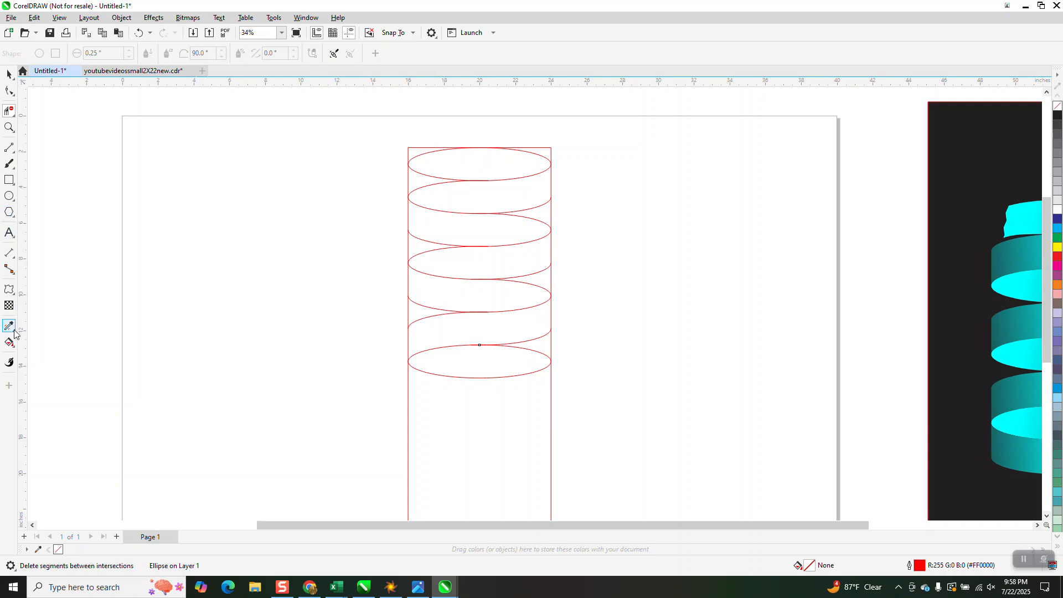
Draw a slanted 2-point line about 1.4 by 1.56 inches across the left part of the topmost ellipse.
left_click(17, 158)
left_click(39, 159)
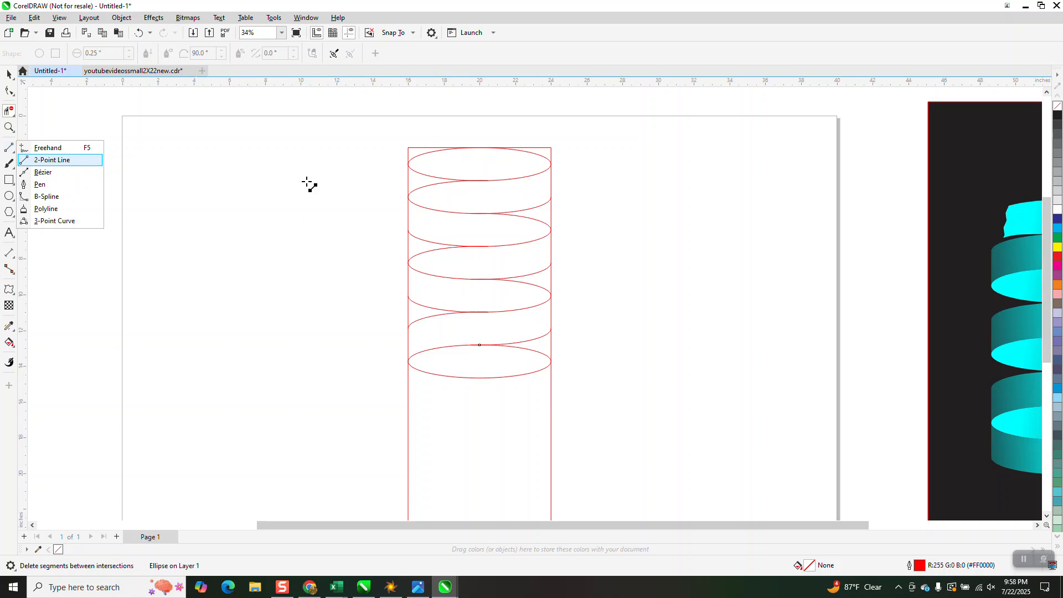
left_click_drag(456, 148, 431, 177)
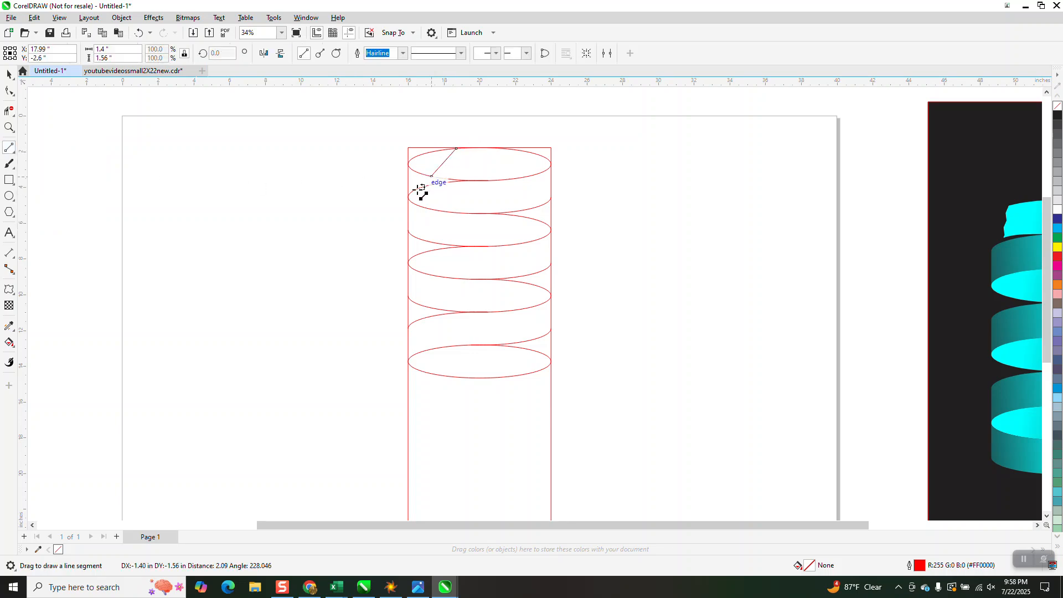
Apply a zipper distortion to the slanted line with amplitude 5 and frequency 6.
left_click(9, 290)
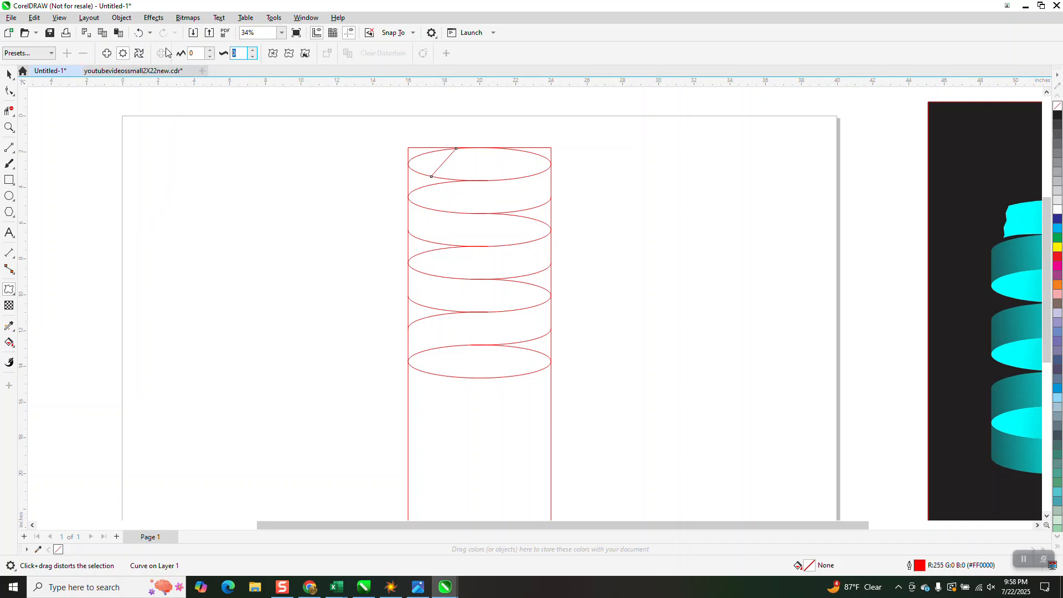
type("6")
left_click(198, 51)
type("5")
key("Return")
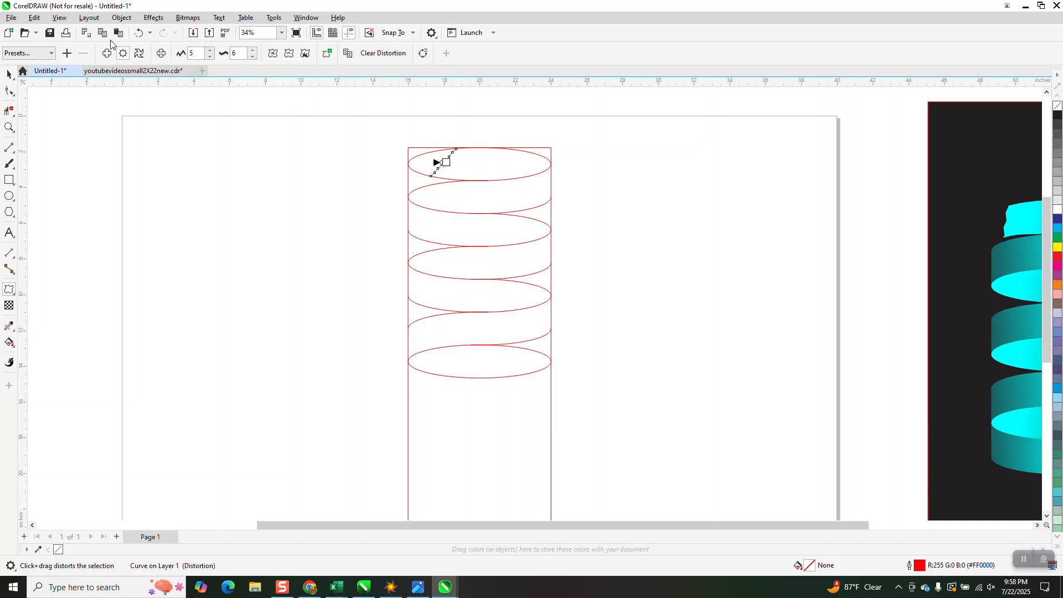
Set the slanted line's zipper distortion amplitude to 15.
left_click(13, 130)
left_click_drag(400, 138, 572, 232)
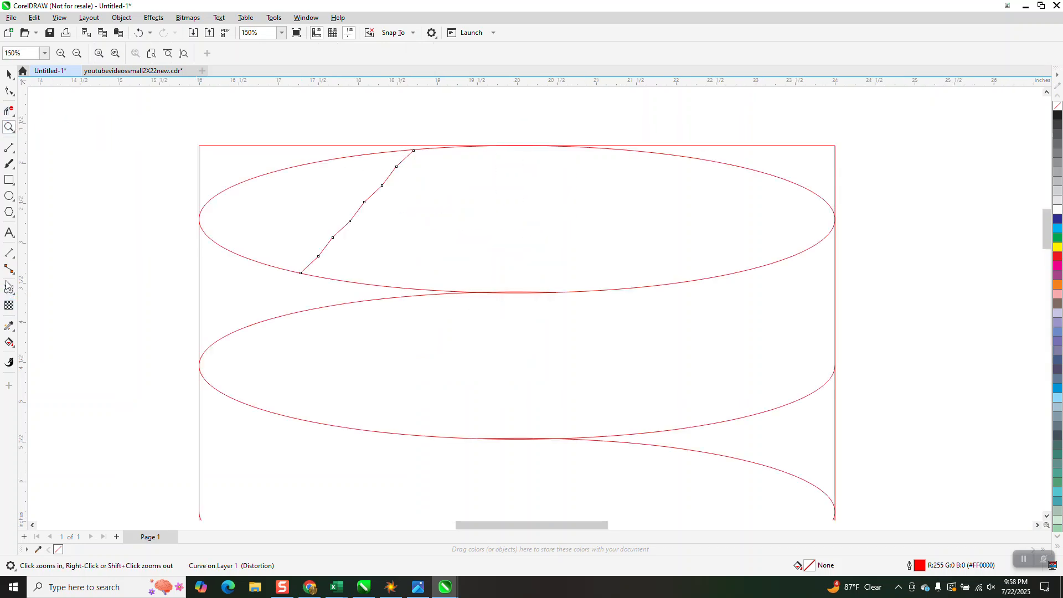
left_click(9, 75)
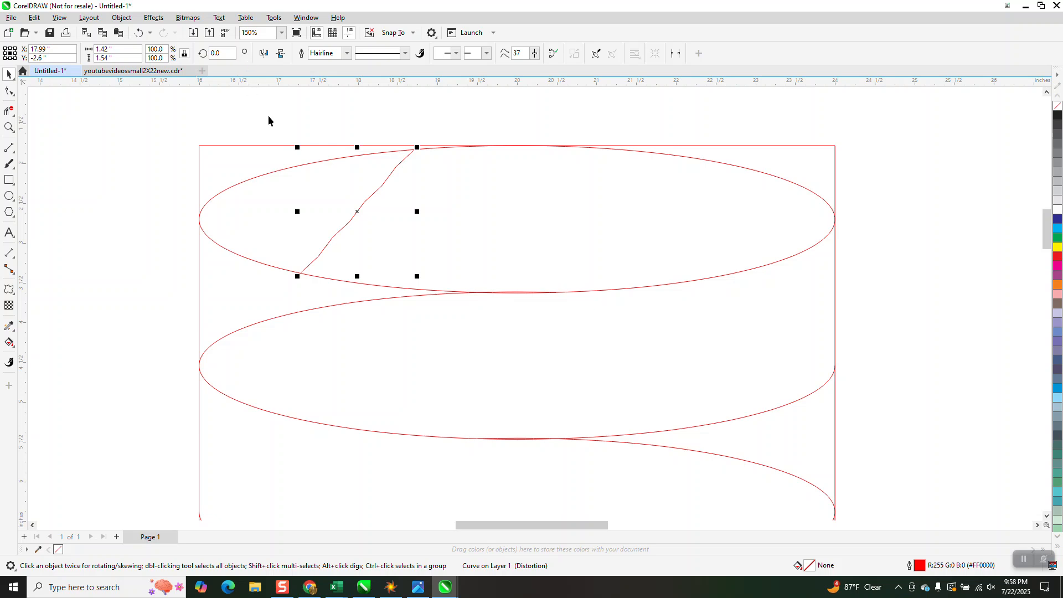
left_click(9, 289)
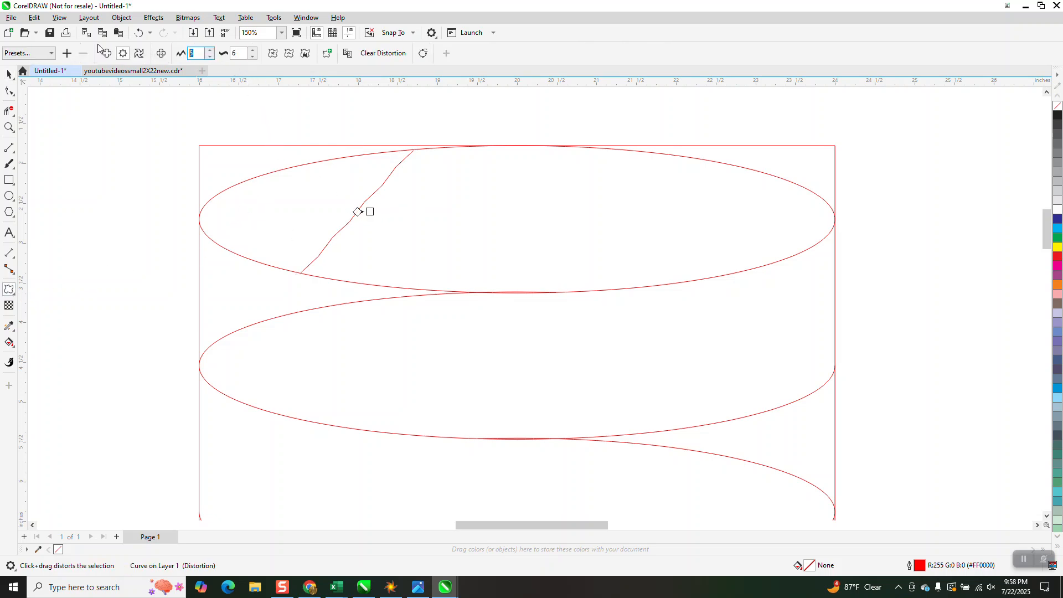
type("15")
key("Return")
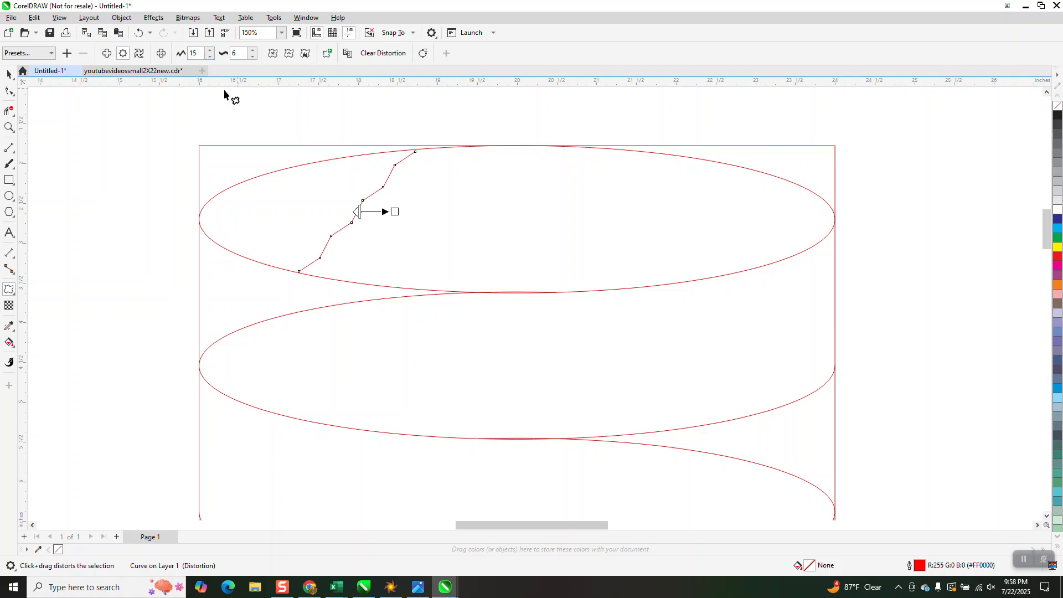
Convert the jagged line to curves and extend both its end nodes slightly beyond the top ellipse's outline.
left_click(118, 18)
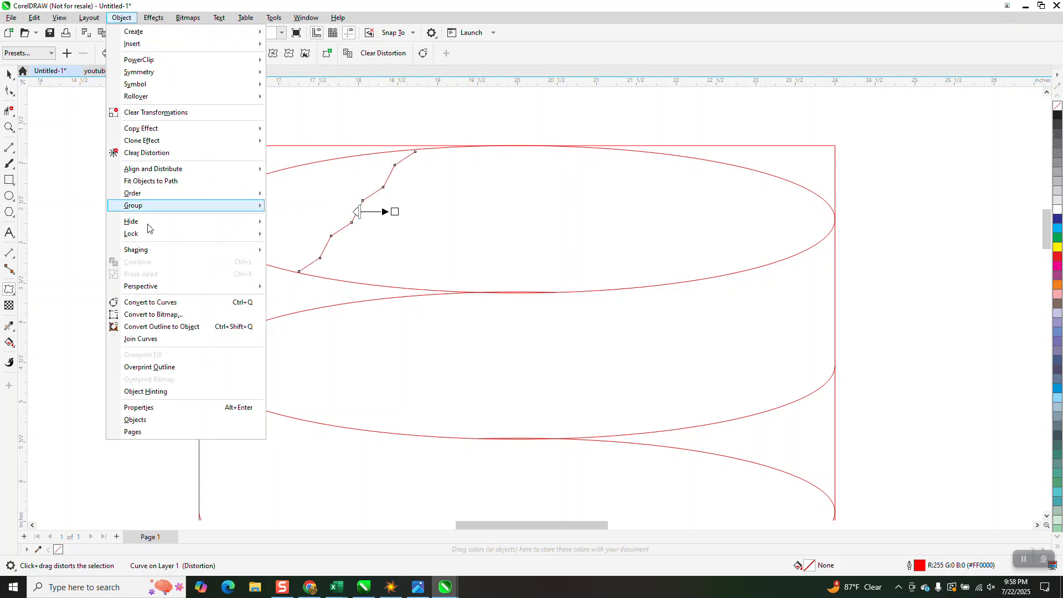
left_click(150, 302)
left_click(11, 96)
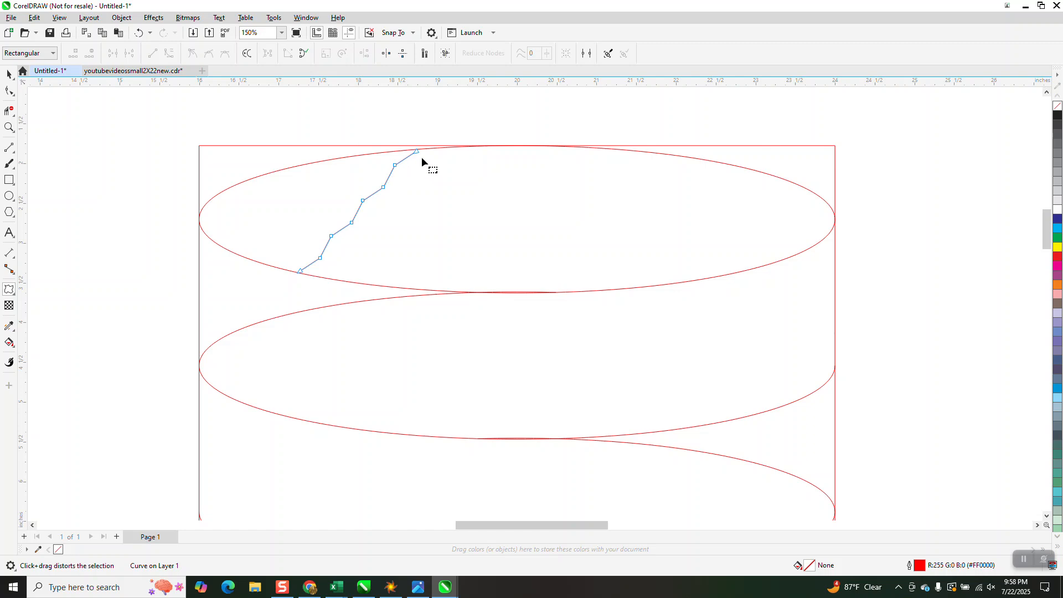
left_click_drag(416, 152, 427, 141)
left_click_drag(300, 272, 291, 277)
scroll(269, 240, "down", 1)
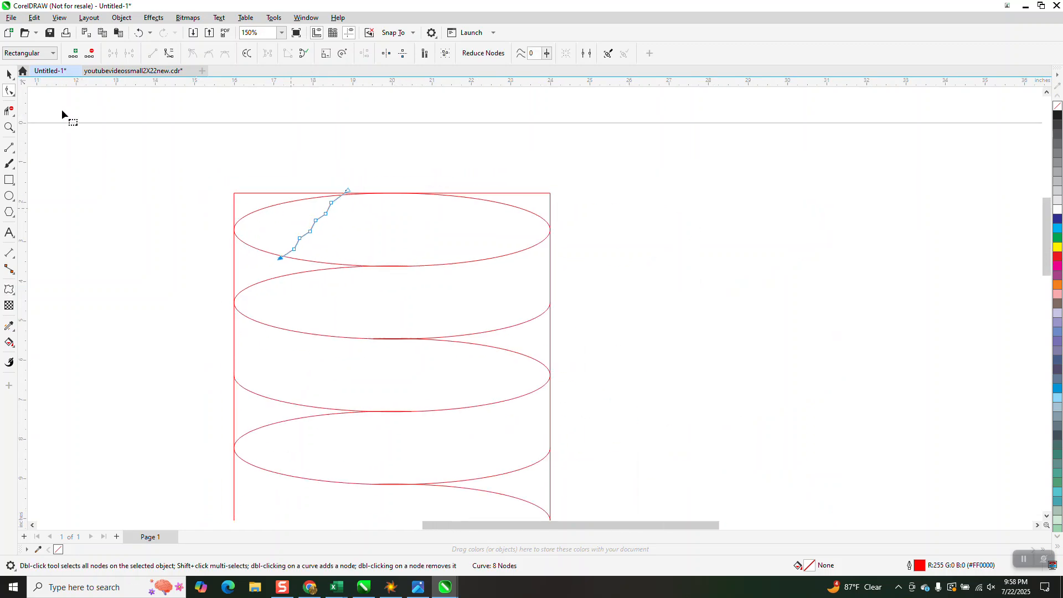
Place a horizontally mirrored copy of the jagged line across the right part of the lowest ellipse.
left_click(9, 73)
scroll(424, 156, "down", 1)
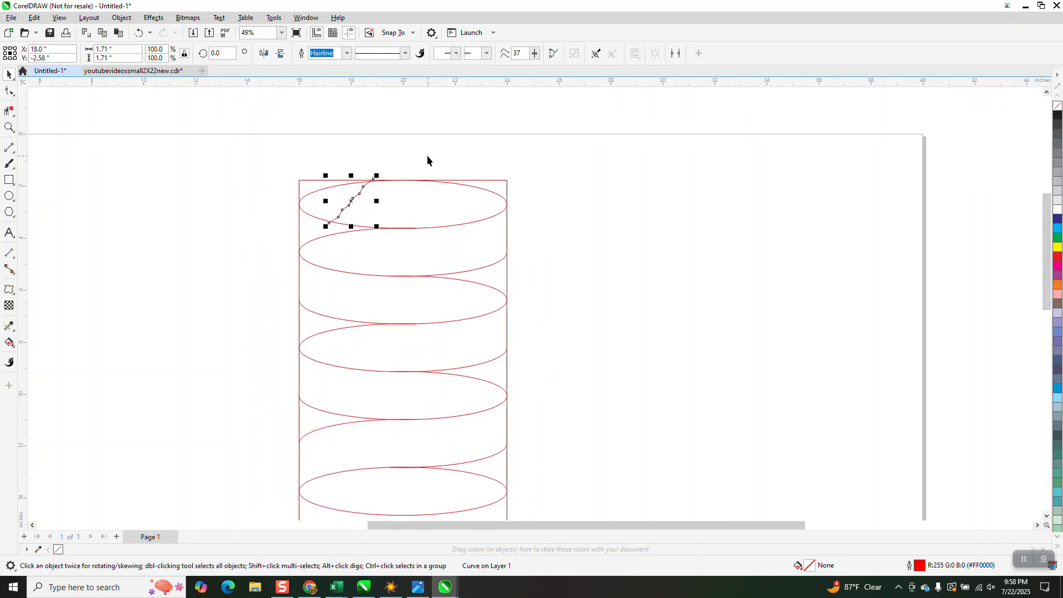
left_click(264, 54)
scroll(374, 105, "down", 1)
left_click_drag(361, 165, 438, 358)
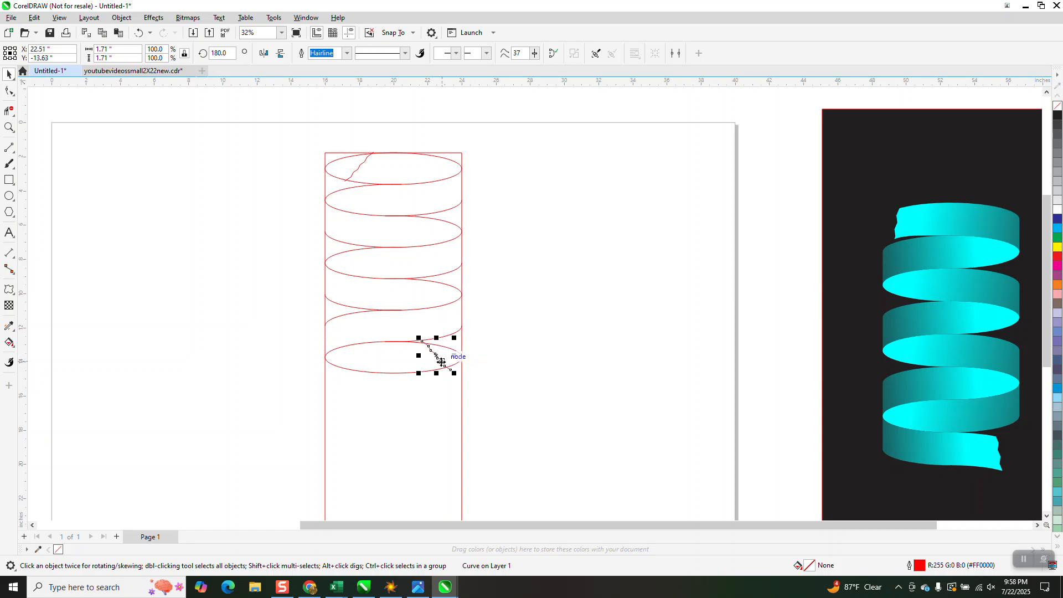
Rotate the lower jagged line about 11 degrees clockwise so it stands steeper across the lowest ellipse.
left_click(442, 363)
left_click_drag(455, 335, 429, 362)
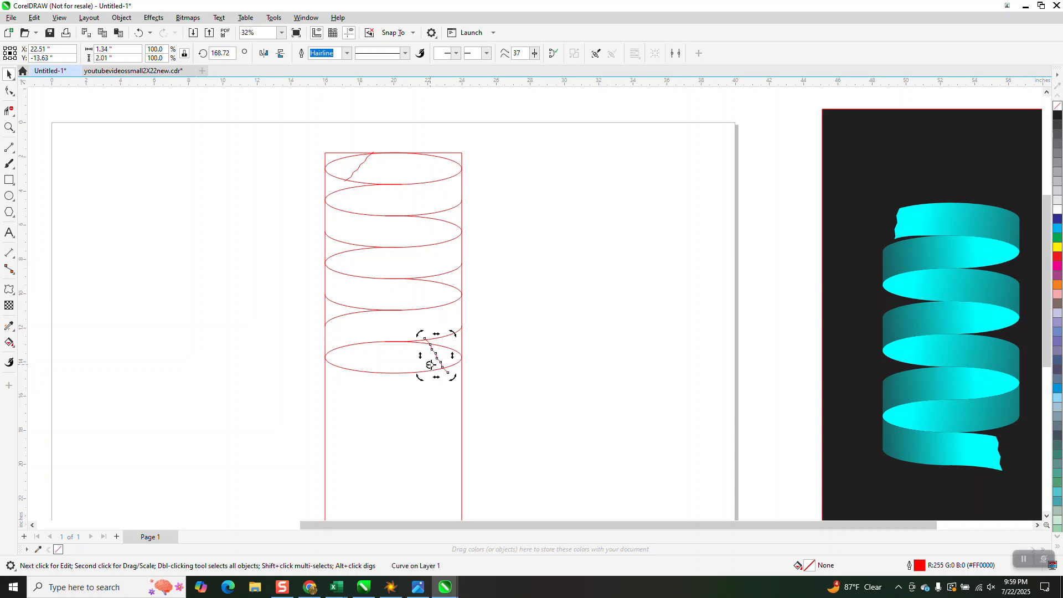
left_click(512, 325)
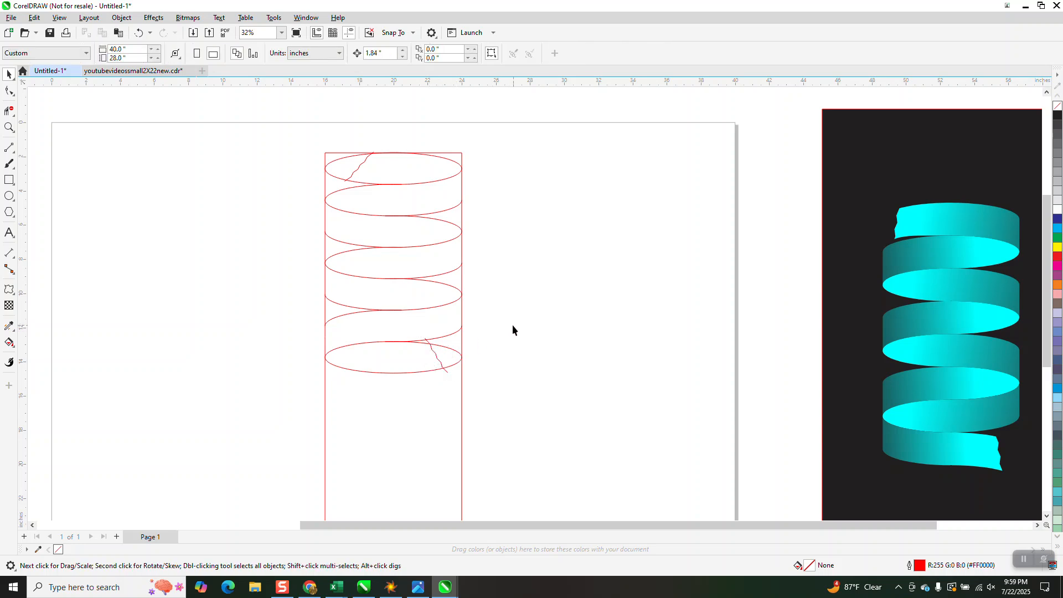
Examine where the ends of the lower and upper jagged lines cross the ellipse outlines.
left_click(10, 131)
left_click_drag(396, 336, 461, 365)
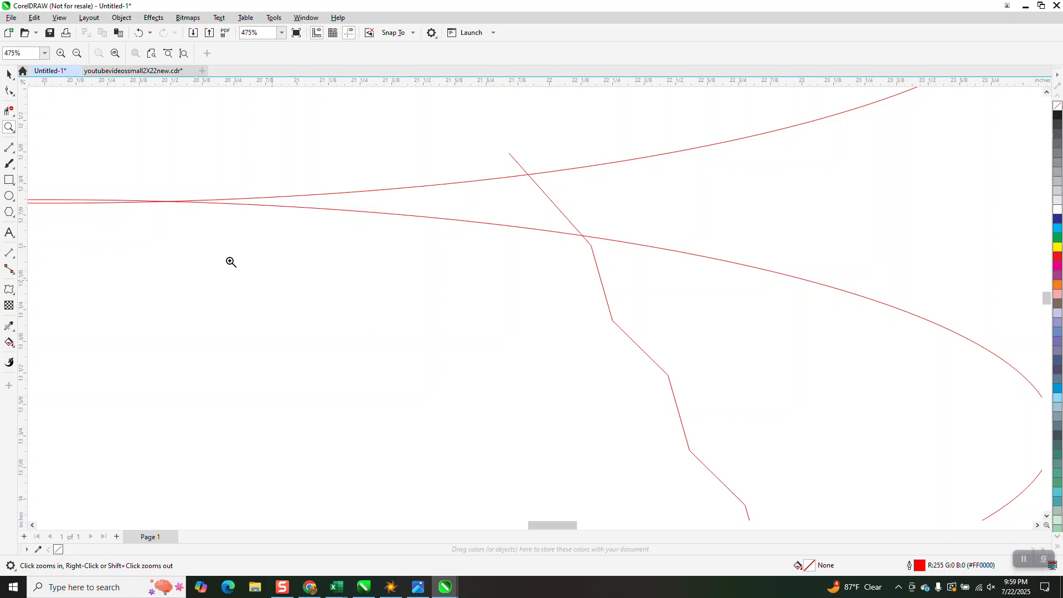
left_click(9, 109)
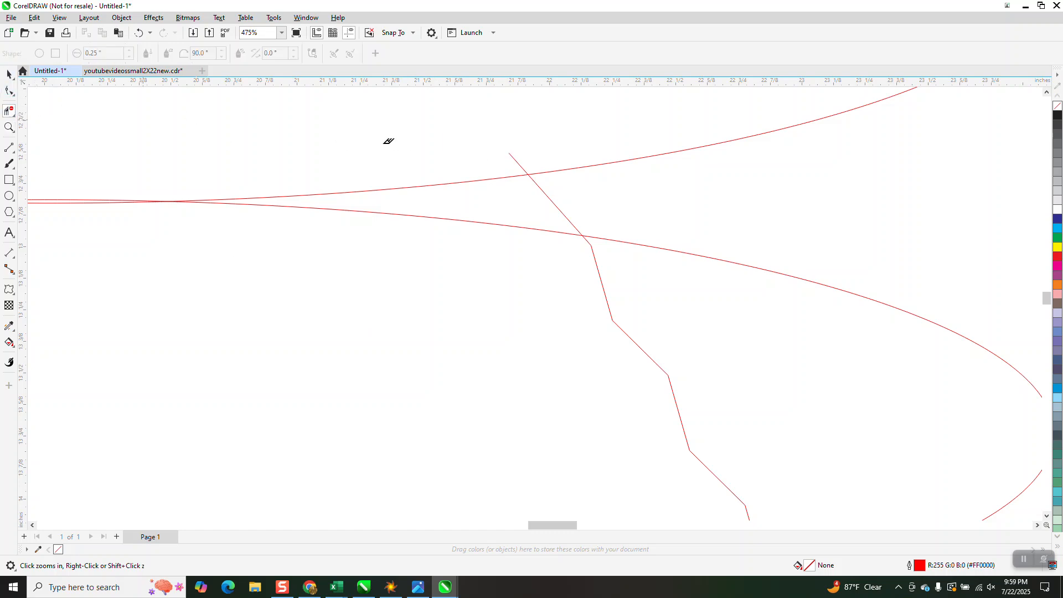
scroll(532, 162, "down", 5)
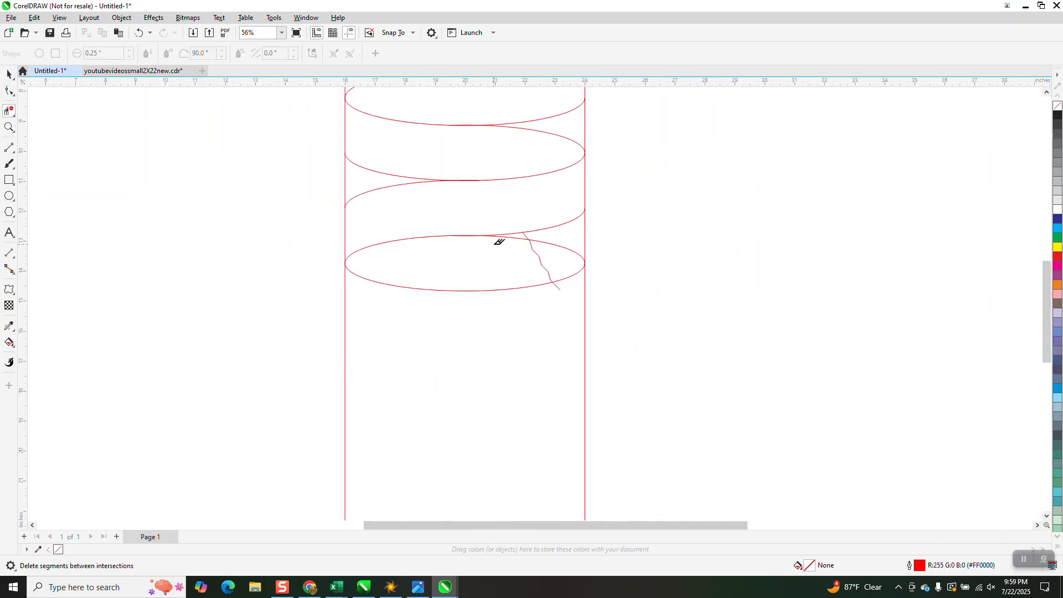
scroll(499, 243, "down", 3)
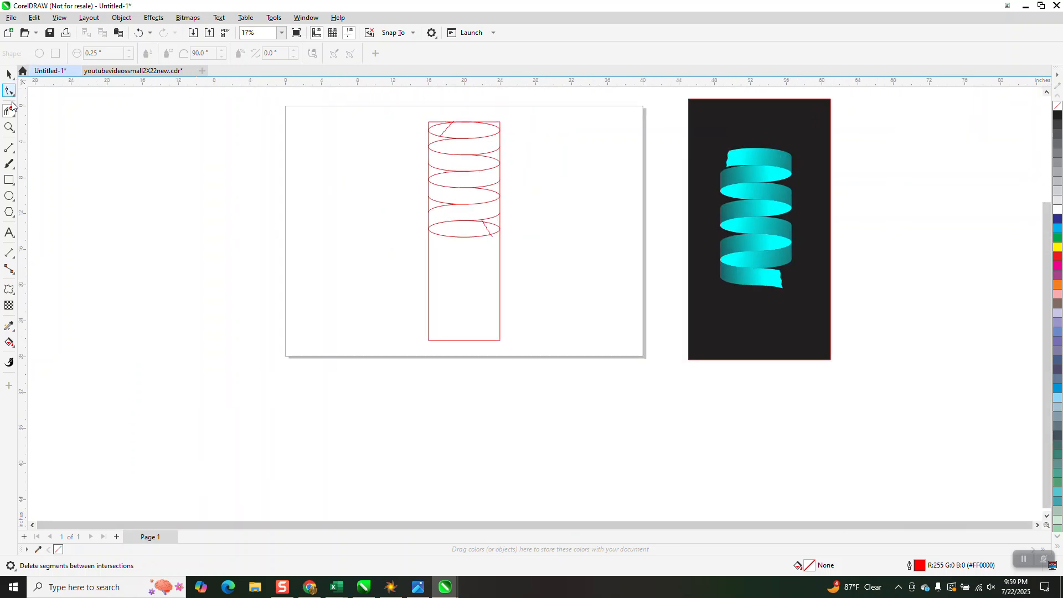
left_click(9, 127)
left_click_drag(398, 115, 559, 194)
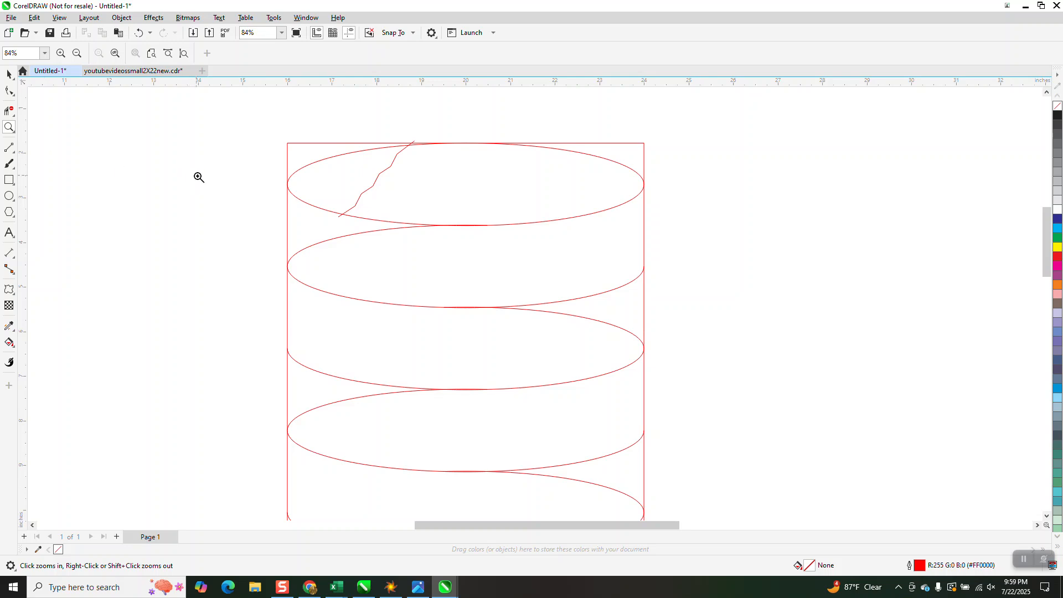
left_click(10, 111)
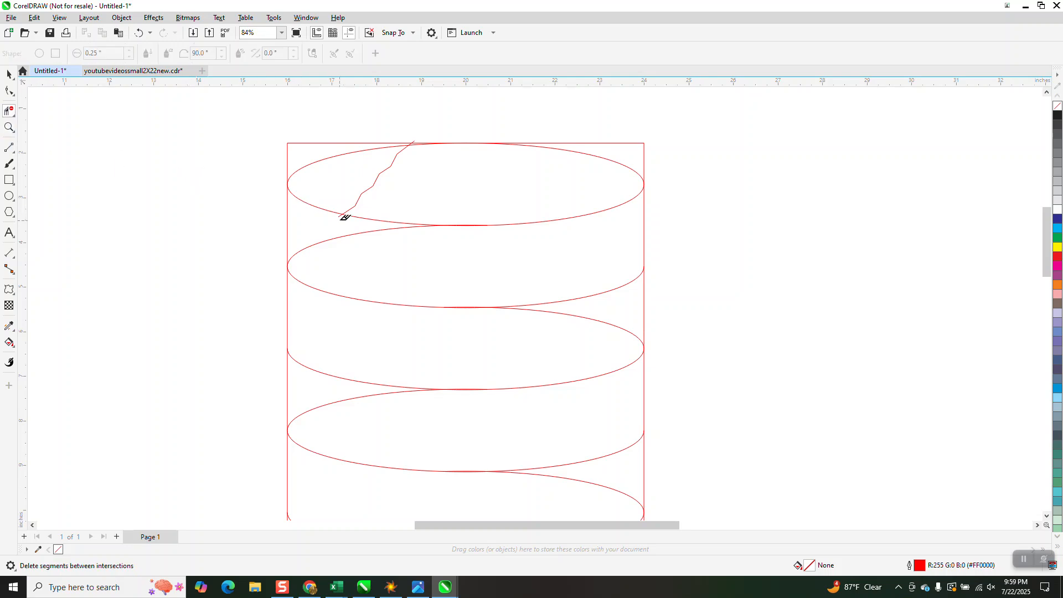
scroll(287, 175, "down", 2)
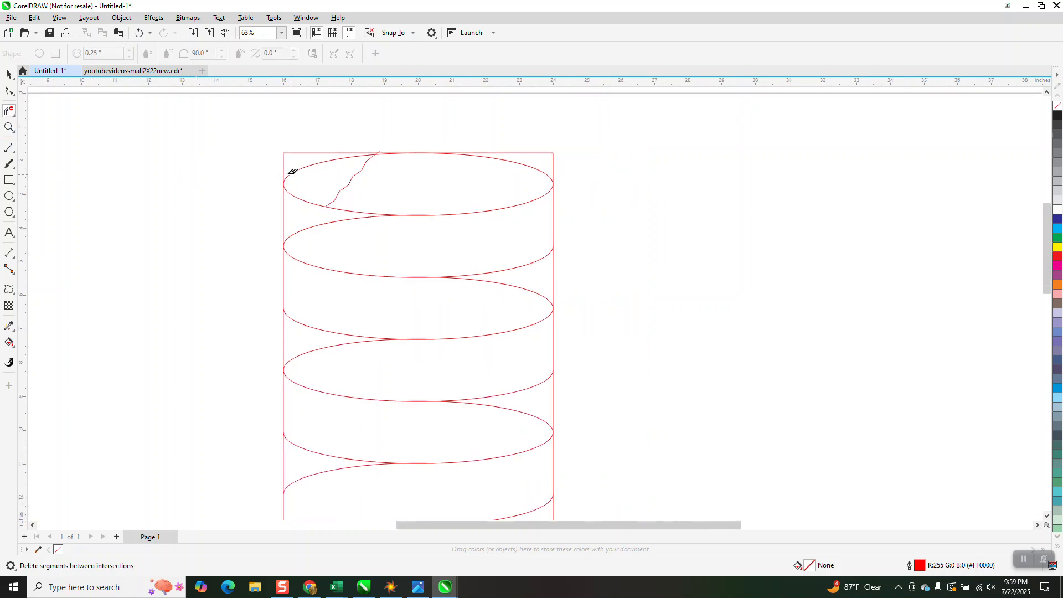
Fill all seven ribbon bands between the torn ends with cyan and no outline using Smart Fill.
left_click(9, 342)
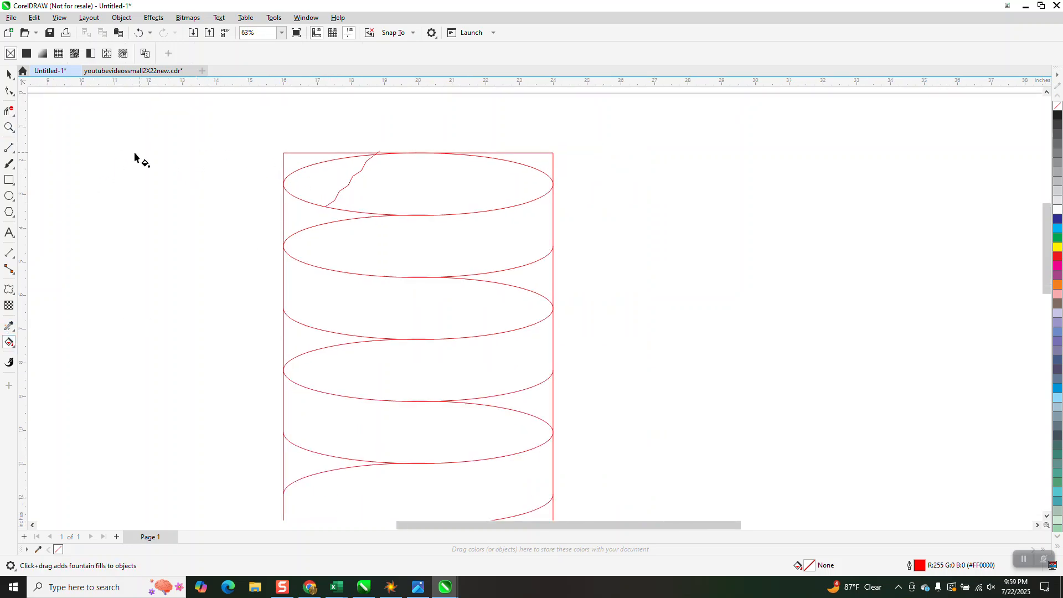
left_click(14, 347)
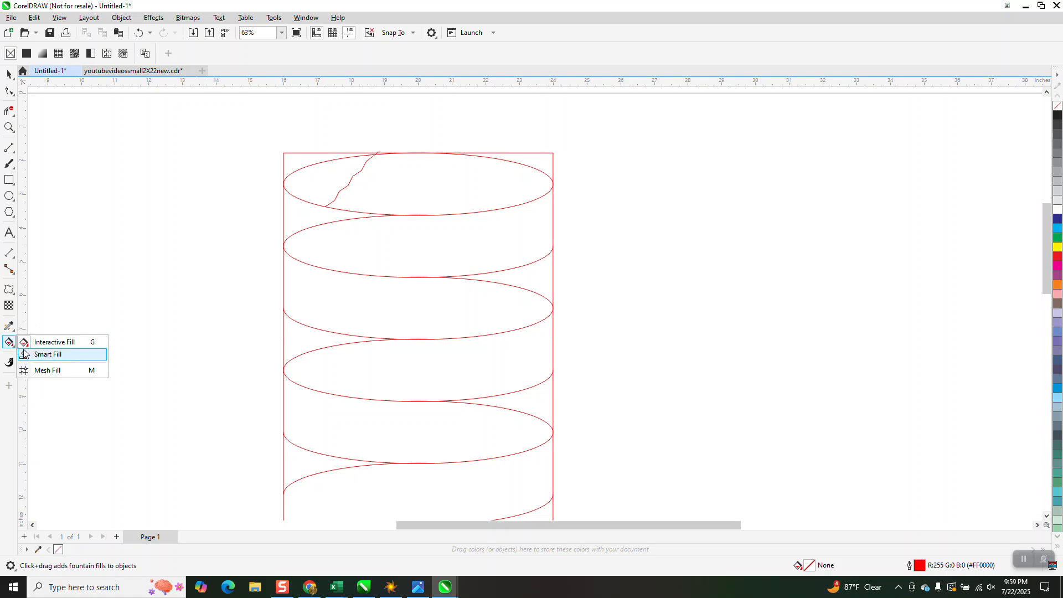
left_click(48, 351)
left_click(427, 191)
left_click(416, 231)
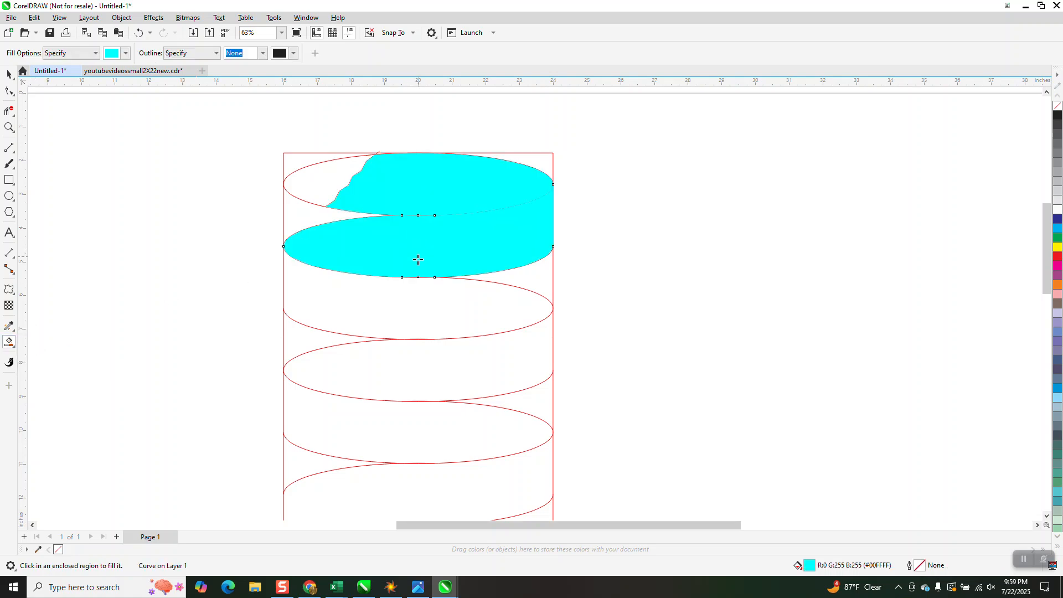
left_click(412, 300)
left_click(418, 363)
left_click(416, 417)
scroll(439, 320, "down", 2)
left_click(444, 410)
left_click(448, 435)
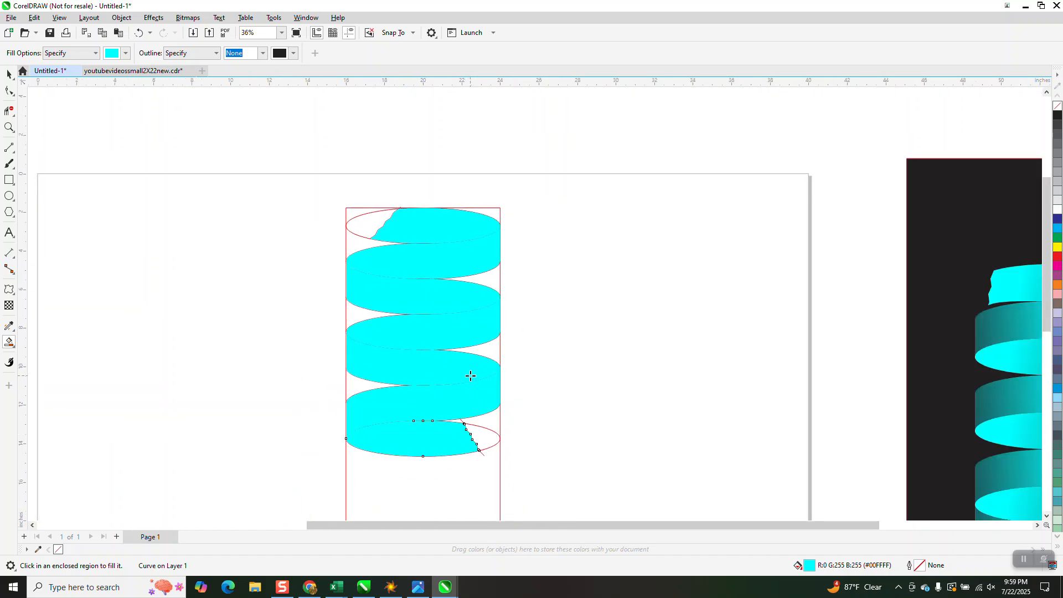
left_click(8, 74)
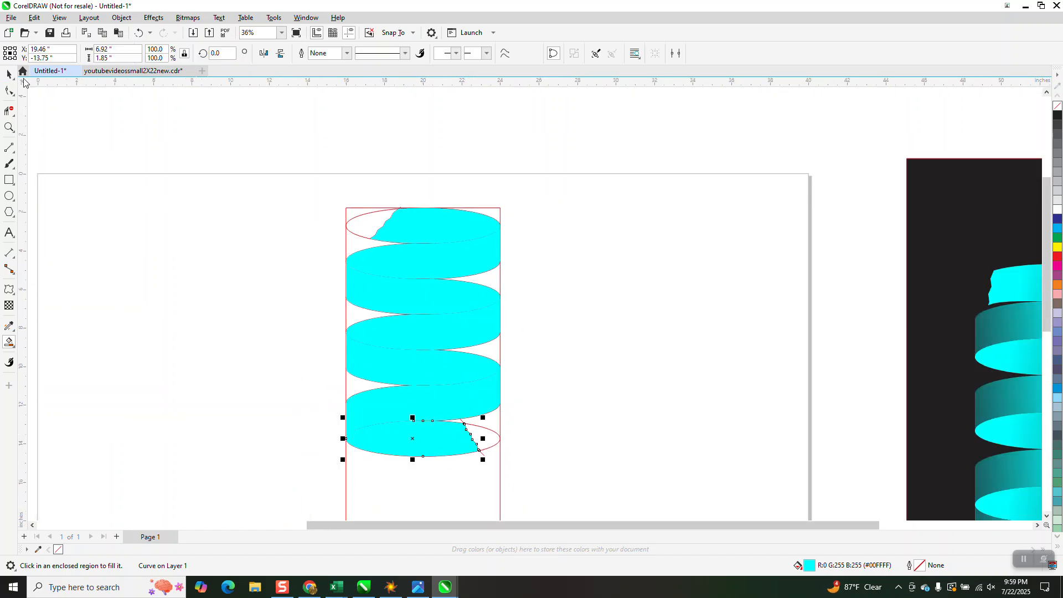
left_click(14, 348)
left_click(53, 342)
left_click_drag(416, 222, 523, 253)
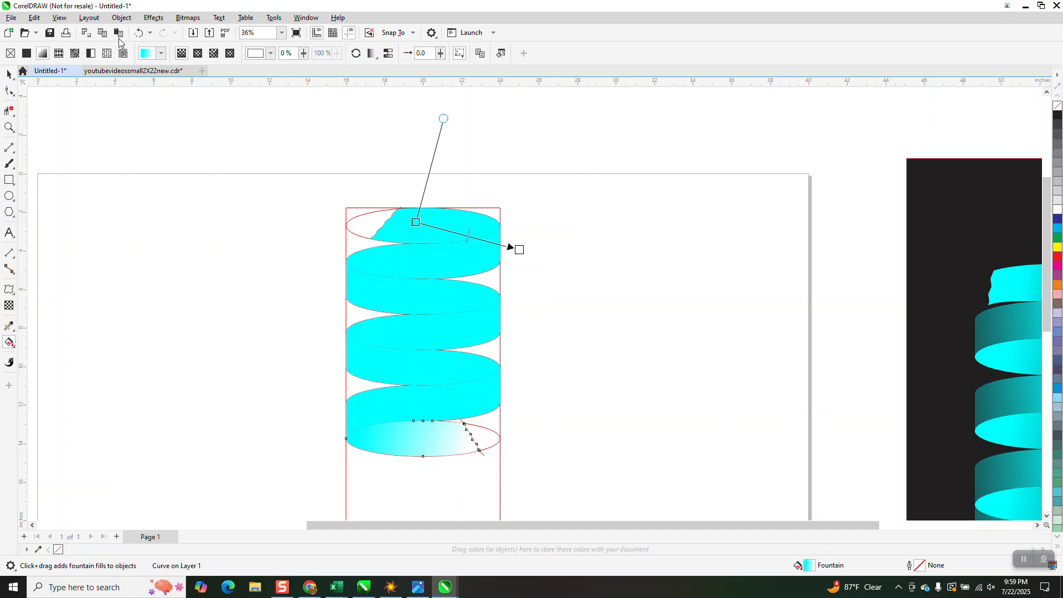
left_click(140, 34)
Give the top band a linear fountain fill running from cyan near its torn end to black just beyond its right edge.
left_click(425, 228)
left_click_drag(403, 218, 555, 247)
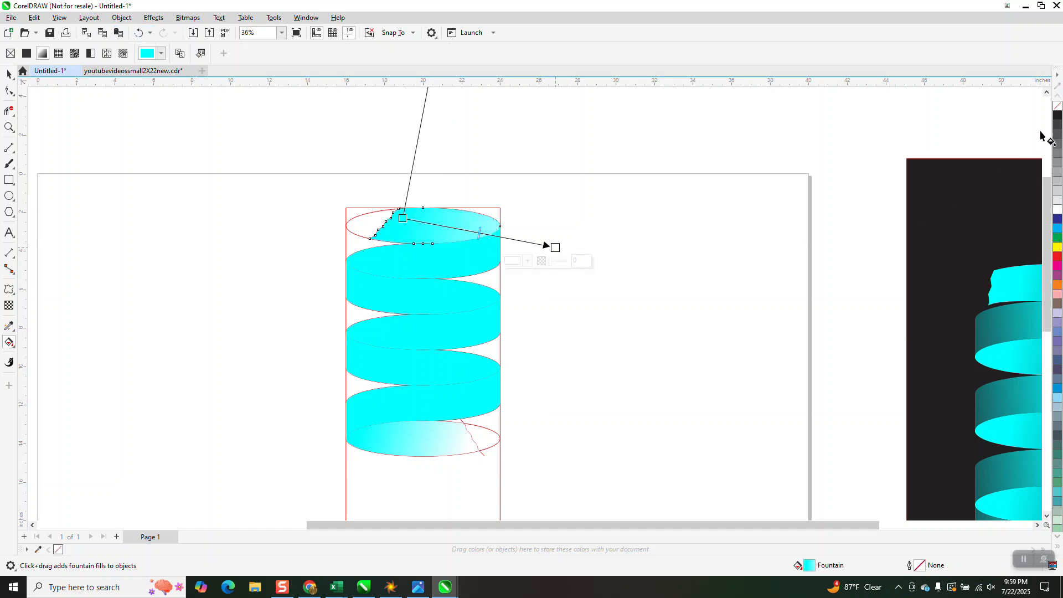
left_click_drag(563, 247, 556, 247)
left_click(9, 77)
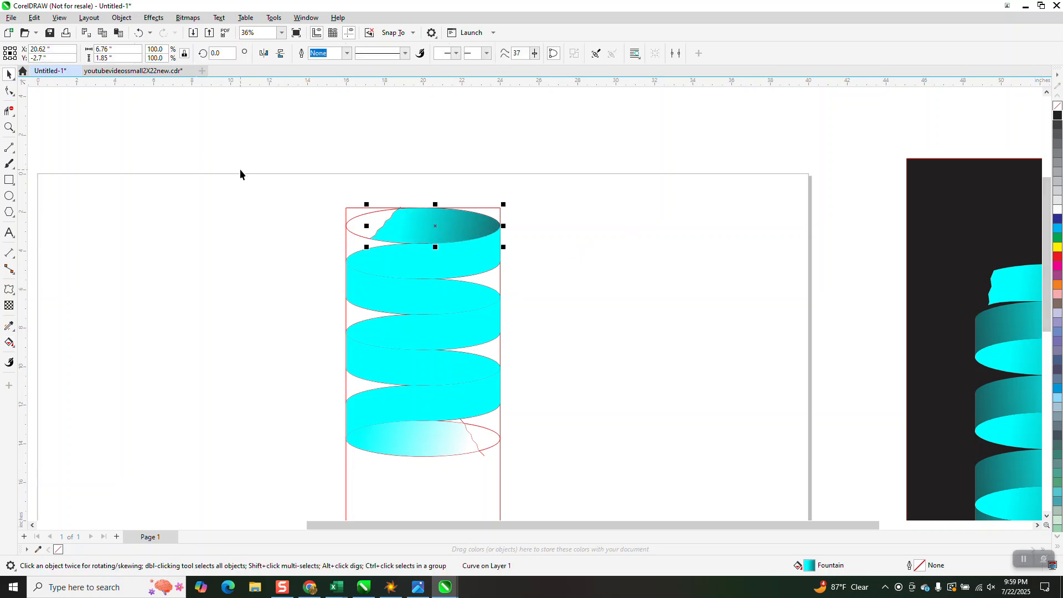
Copy the top band's fountain fill onto the third, fifth and lowest bands with the Attributes Eyedropper.
left_click(11, 329)
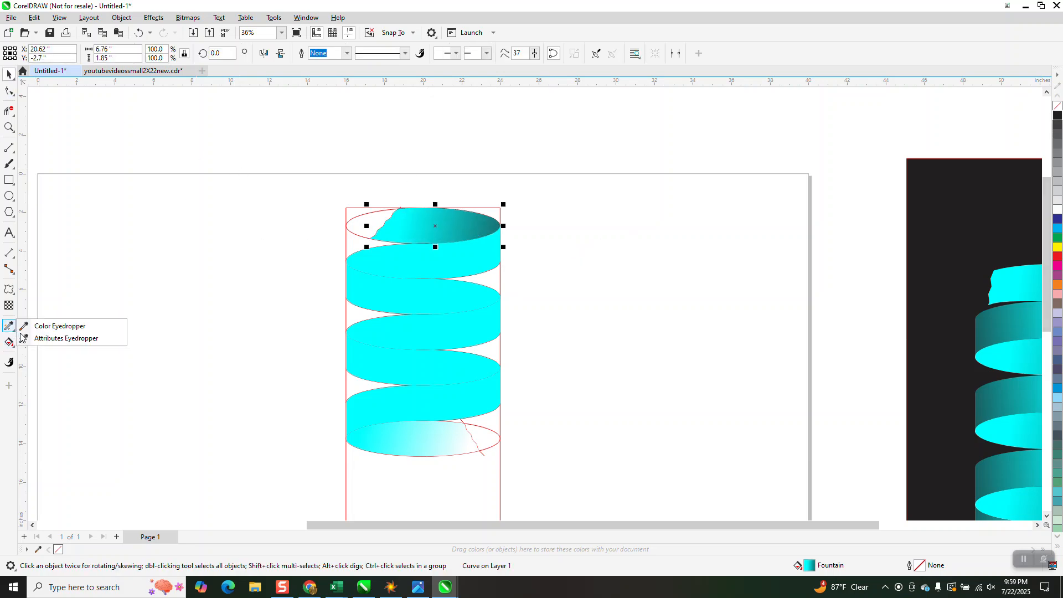
left_click(58, 340)
left_click(460, 226)
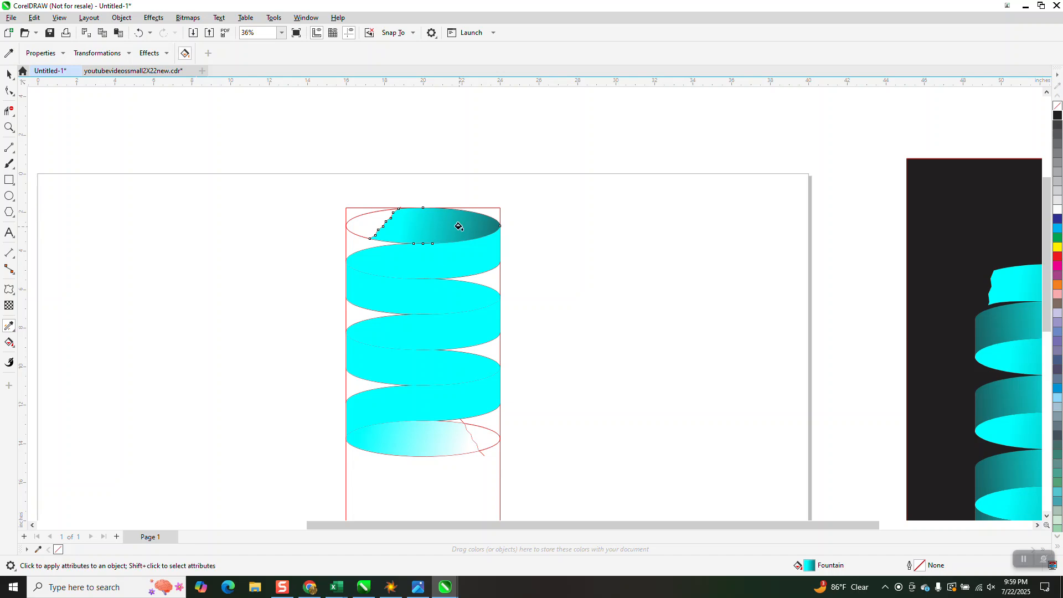
left_click(439, 292)
left_click(438, 375)
left_click(418, 430)
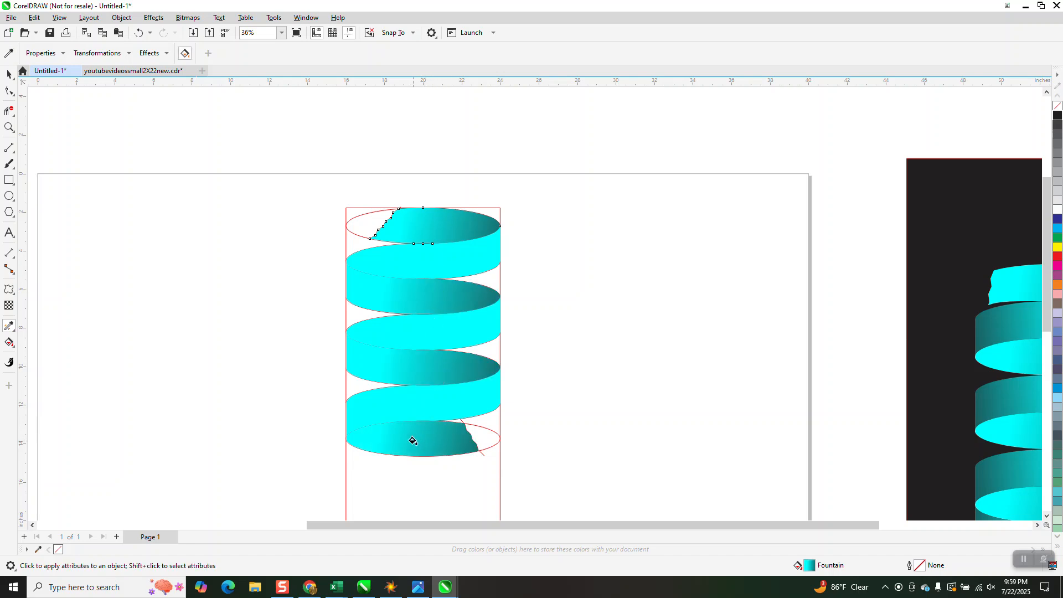
Give the second band a linear fountain fill running from cyan near its right end to black beyond its left edge.
left_click(11, 75)
left_click(282, 162)
left_click(446, 271)
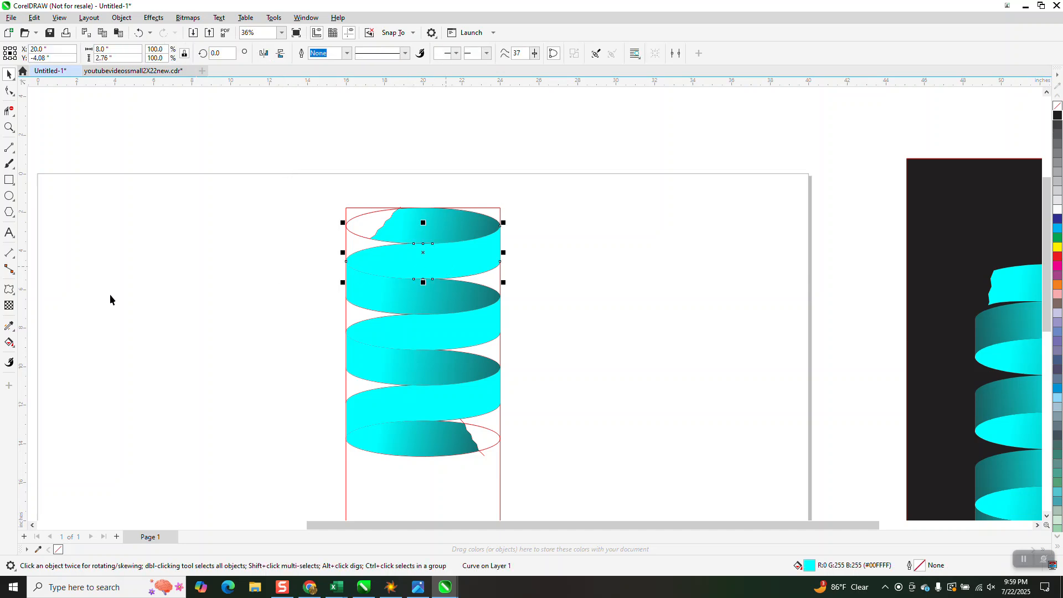
left_click(9, 342)
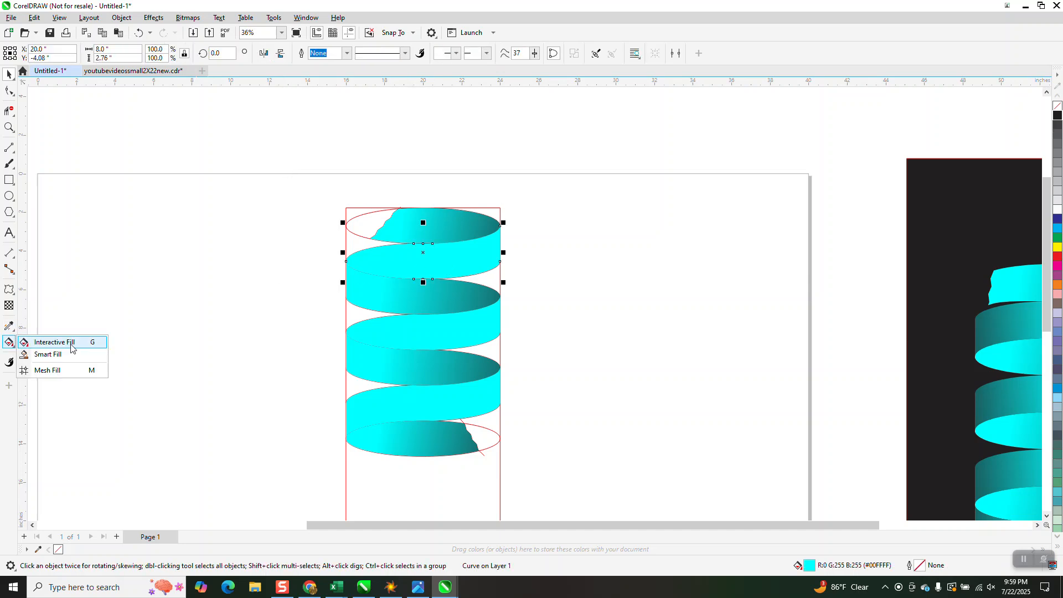
left_click(49, 341)
left_click_drag(474, 254, 344, 271)
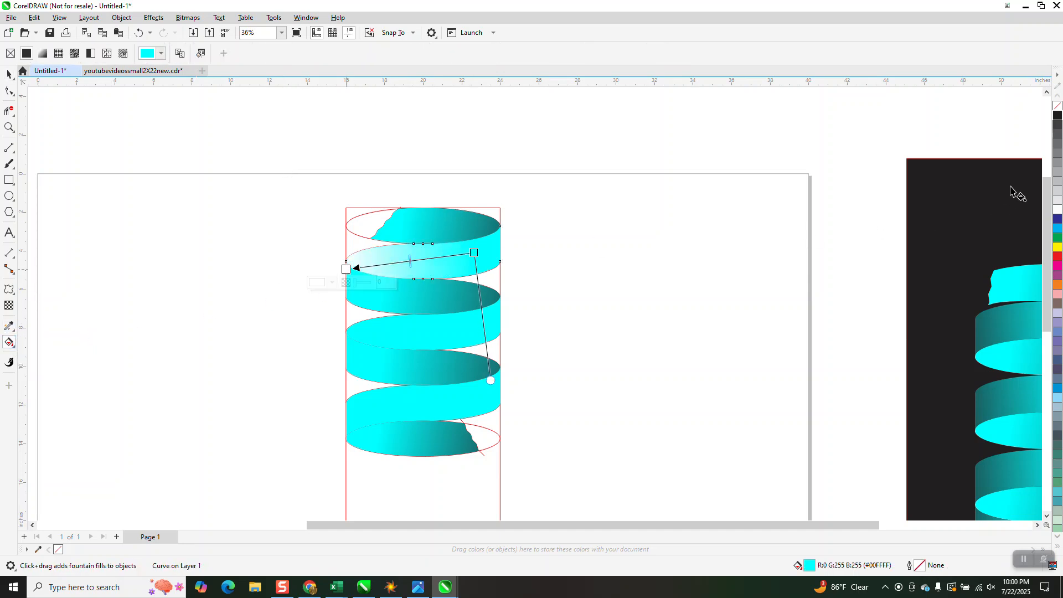
left_click_drag(1058, 115, 293, 279)
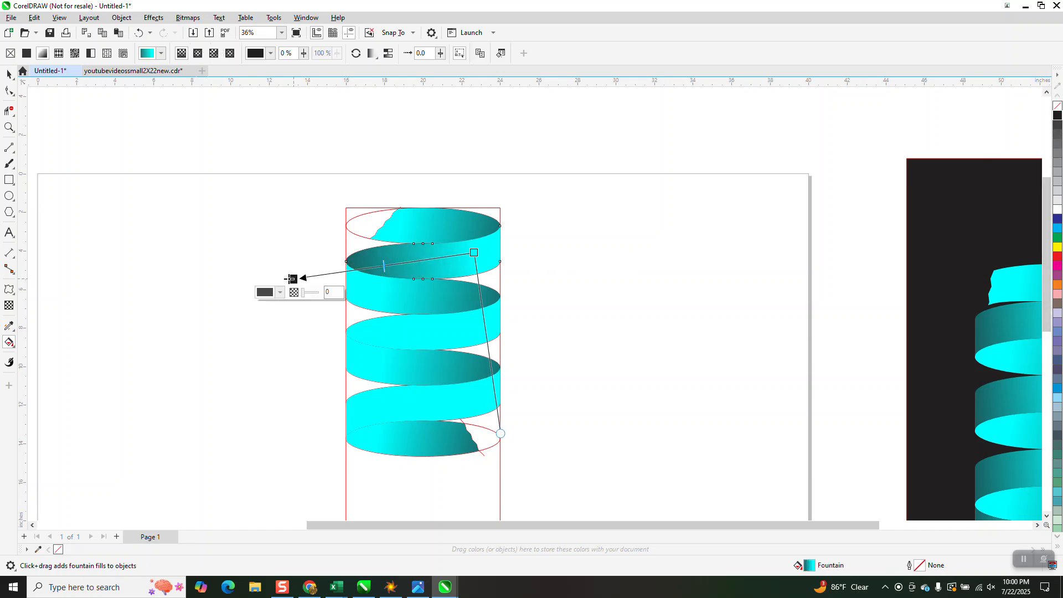
Copy the second band's fountain fill onto the fourth and sixth bands with the Attributes Eyedropper.
left_click(9, 325)
left_click(431, 265)
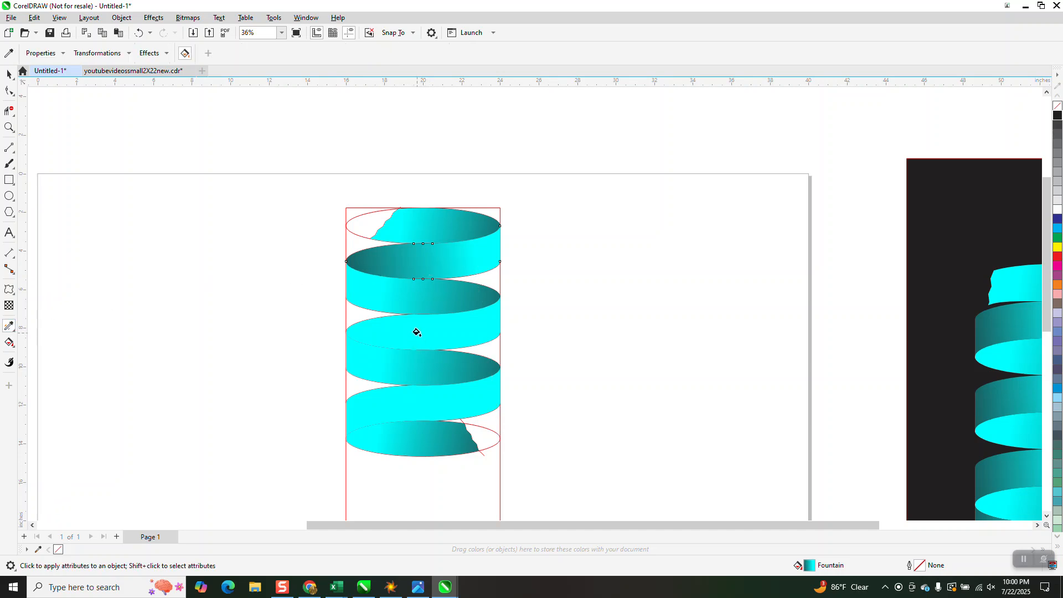
left_click(416, 335)
left_click(394, 397)
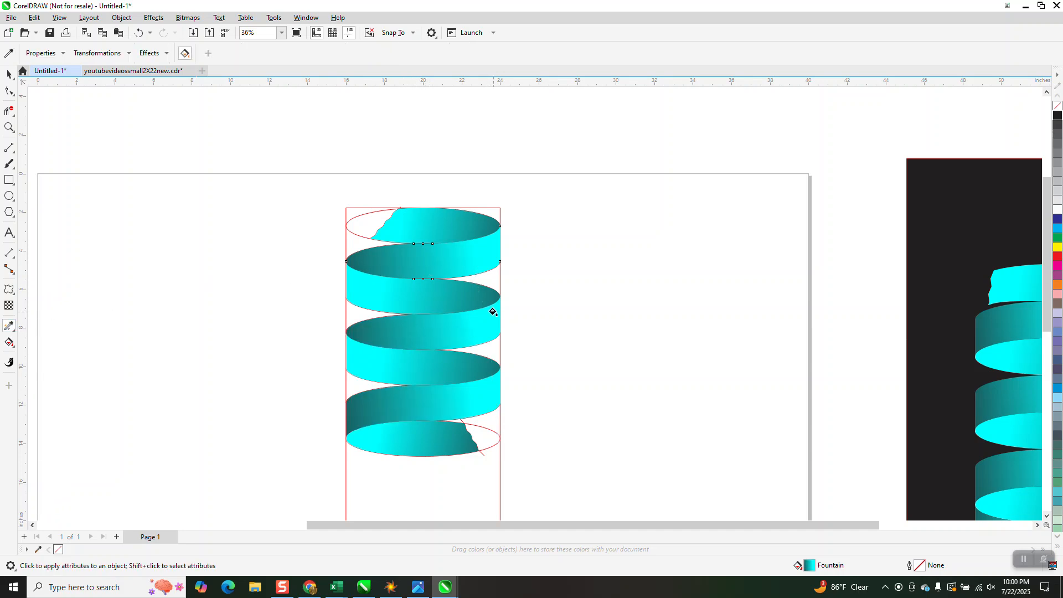
Select the whole new spiral with its construction ellipses, jagged lines and rectangle, and remove all their outlines.
scroll(495, 313, "down", 1)
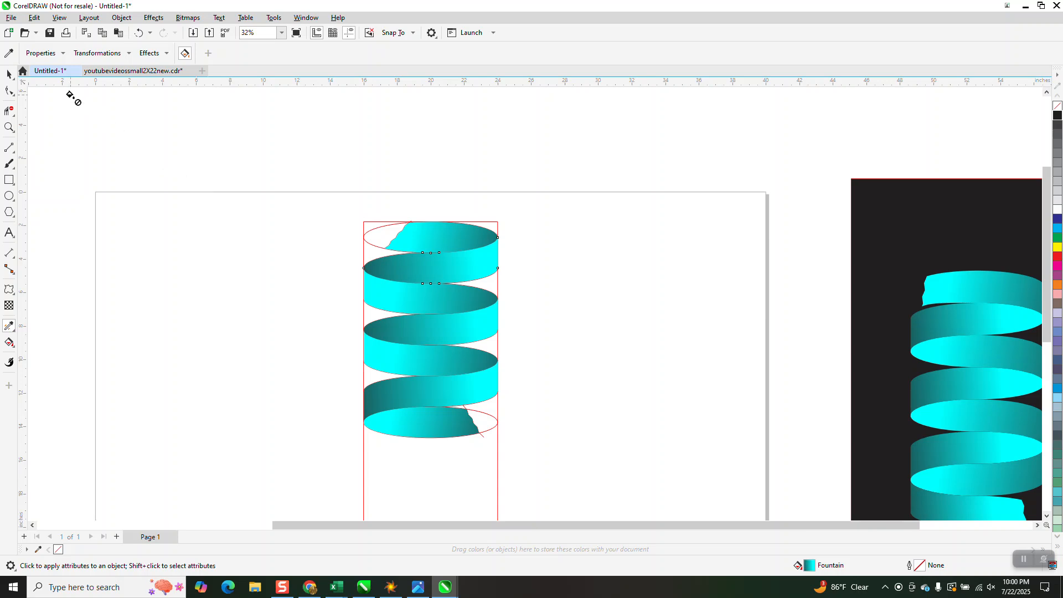
left_click(8, 74)
scroll(324, 186, "down", 2)
left_click_drag(340, 185, 521, 456)
right_click(1058, 106)
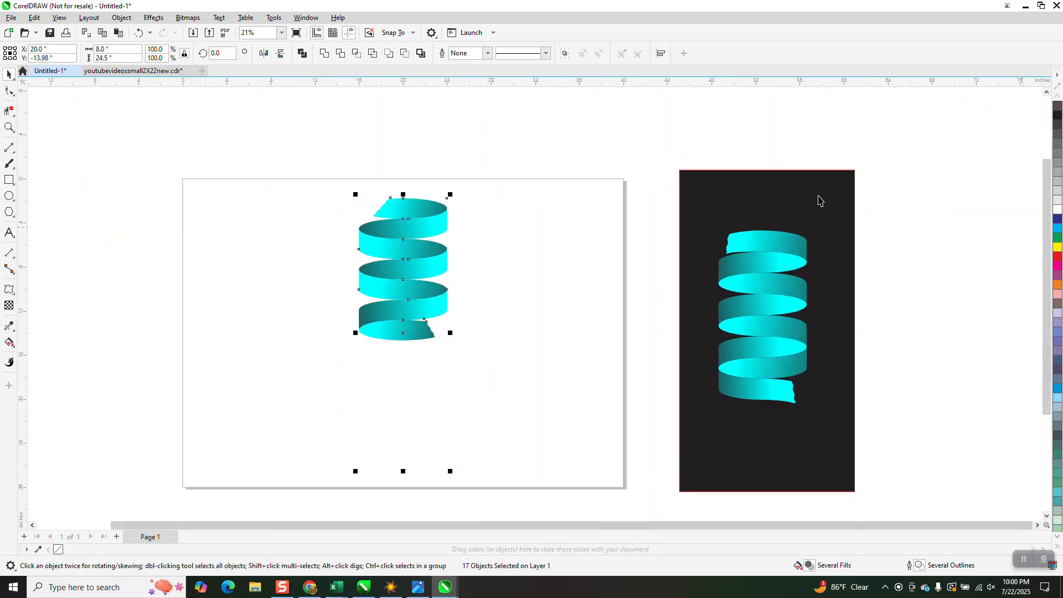
Move the black background rectangle from the reference artwork behind the new spiral and inspect the result up close.
left_click_drag(718, 191, 391, 158)
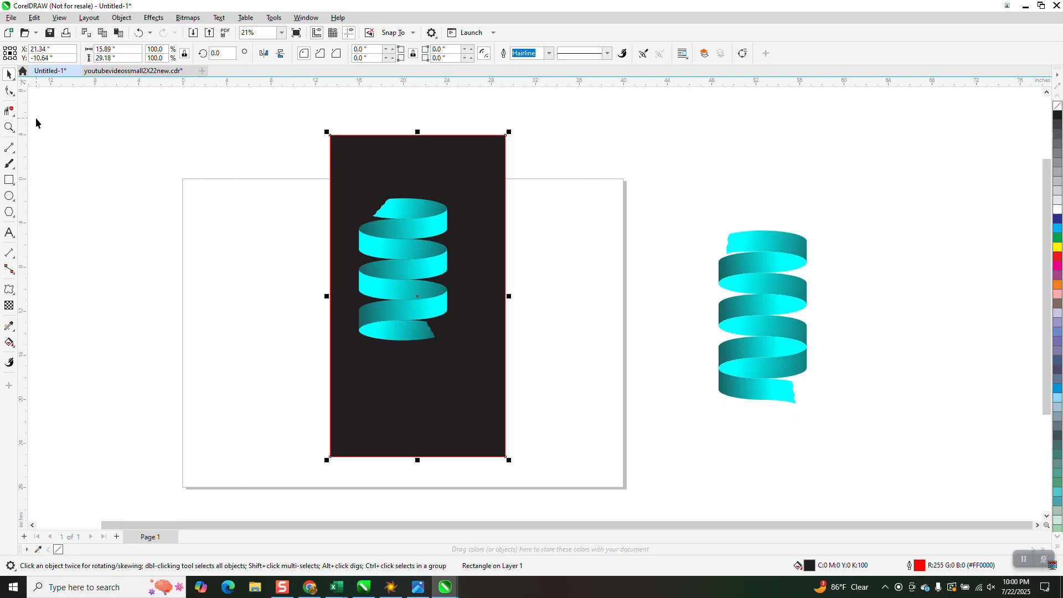
left_click(9, 128)
left_click_drag(344, 183, 516, 363)
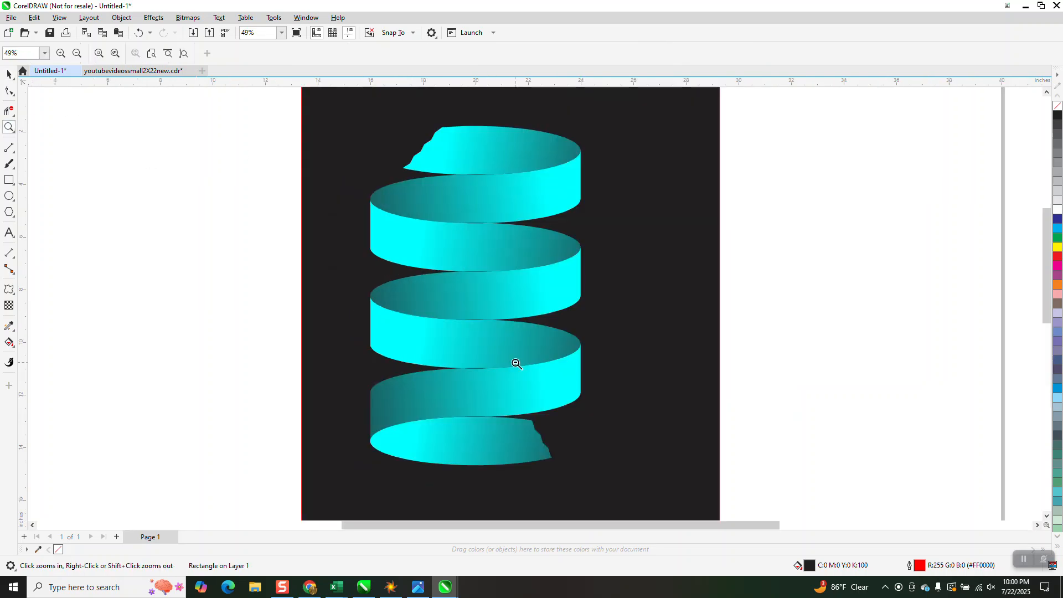